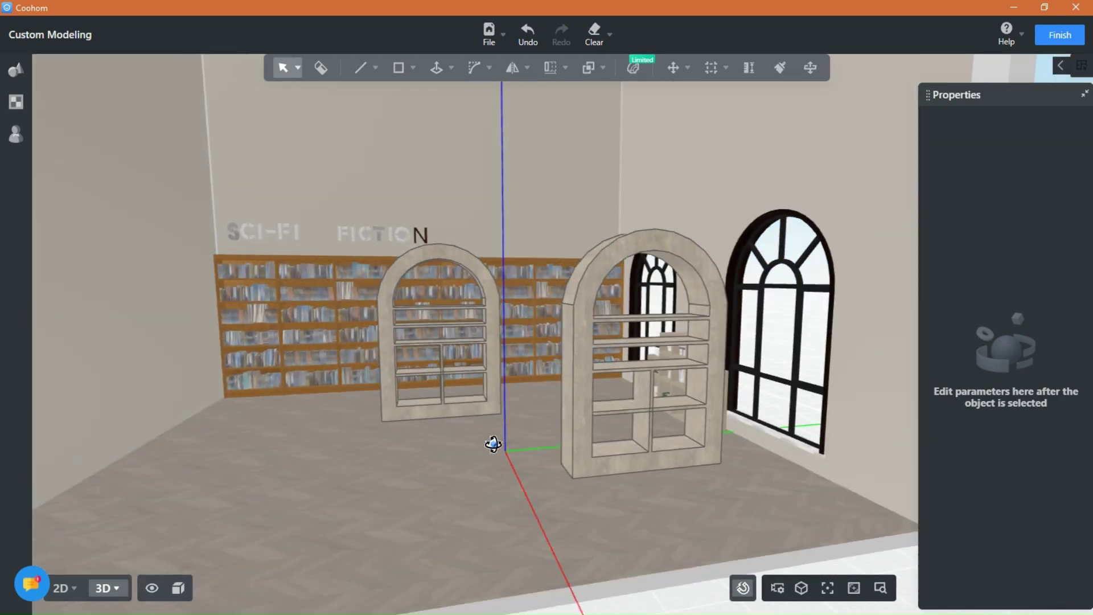
- Hide the two finished arched bookshelves standing in the middle of the room
drag(434, 504, 590, 478)
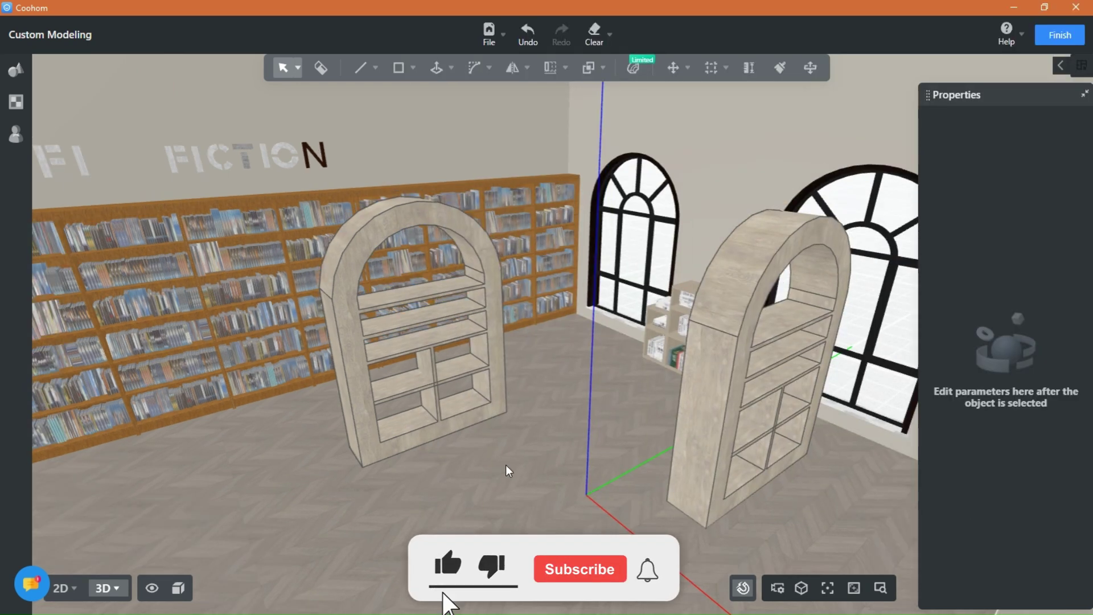
drag(506, 465, 475, 497)
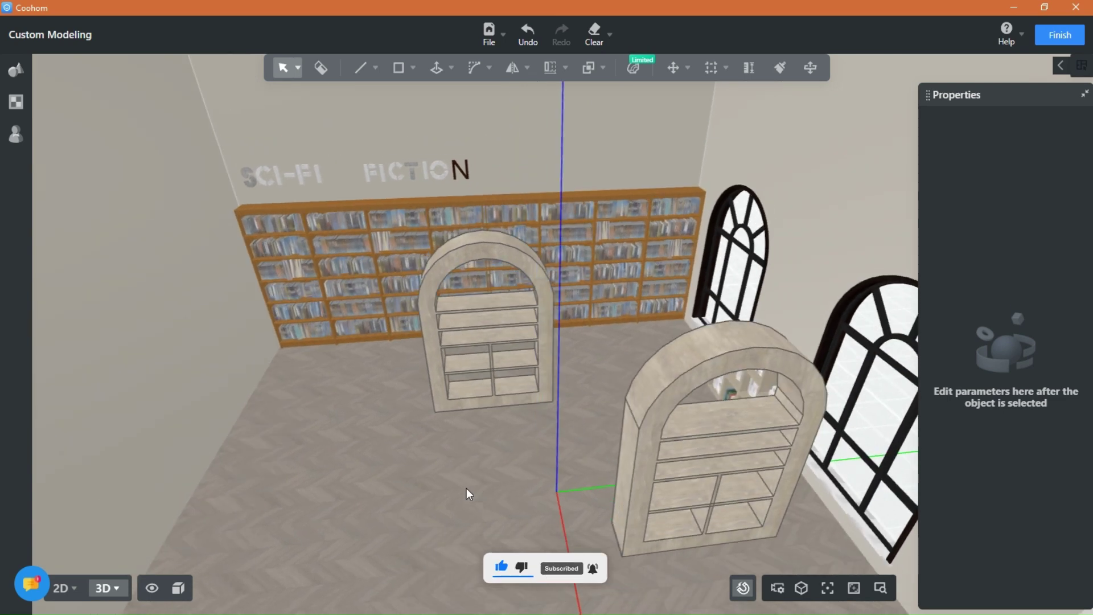
click(673, 518)
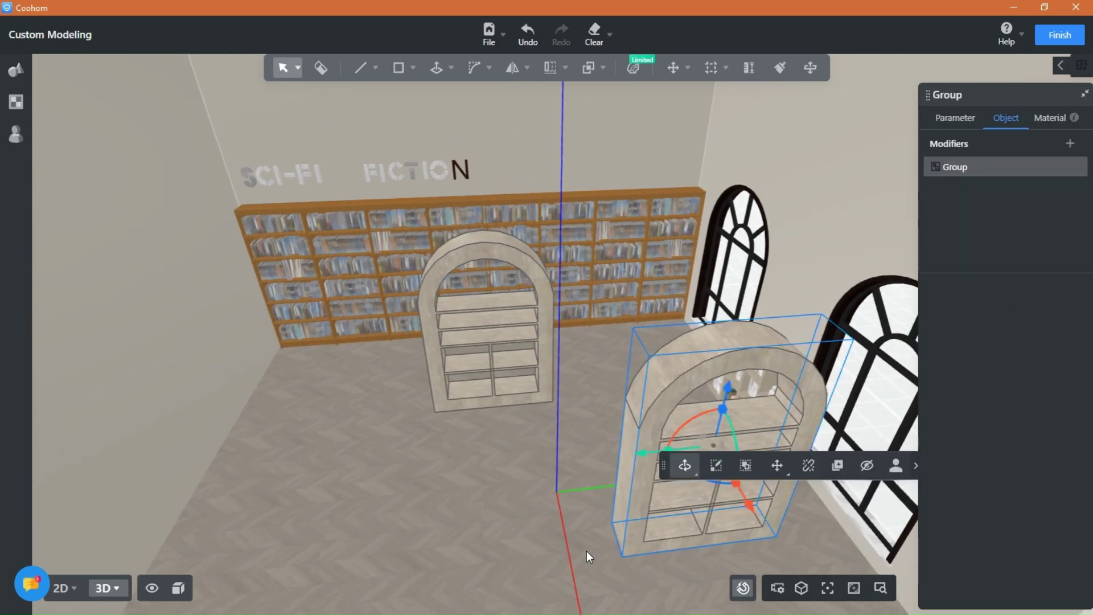
click(875, 465)
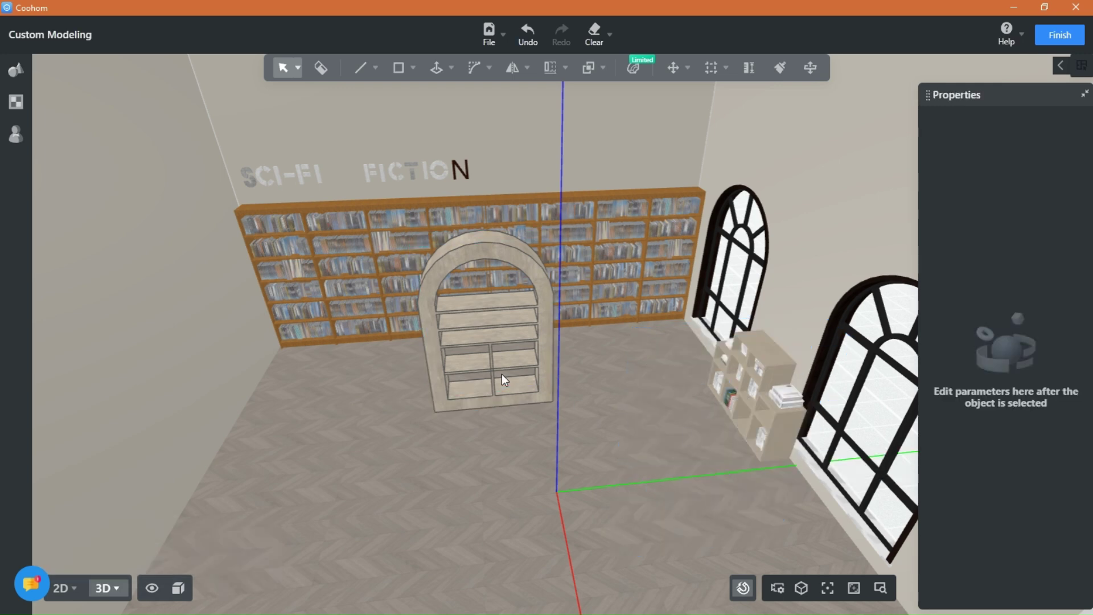
click(500, 397)
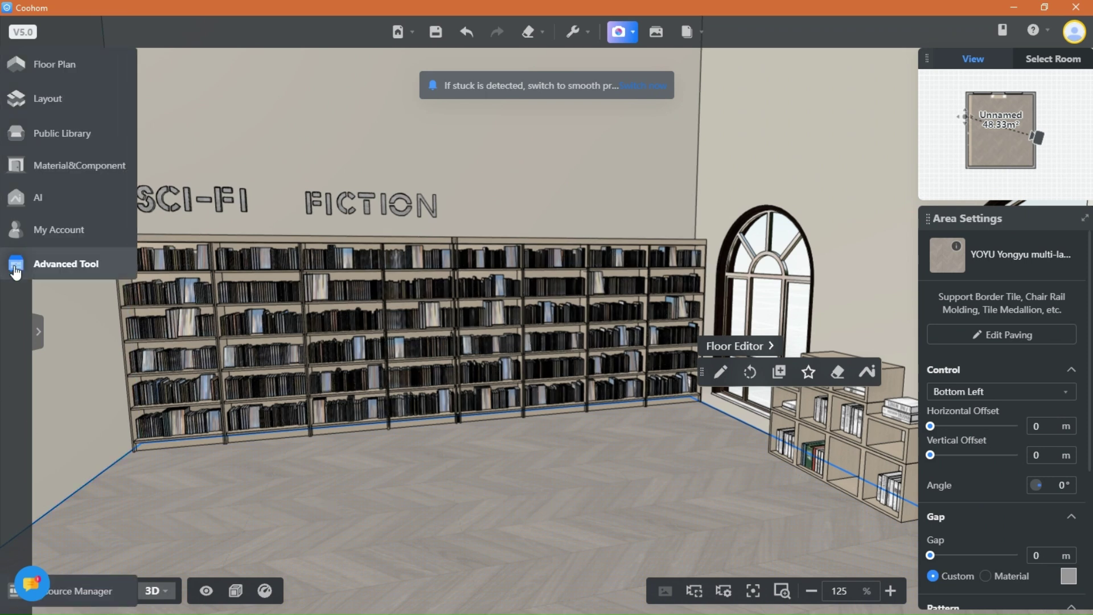
- Open Custom Modeling and draw a rectangle on the room's floor, about 1.75 m long and 1.69 m wide
click(15, 269)
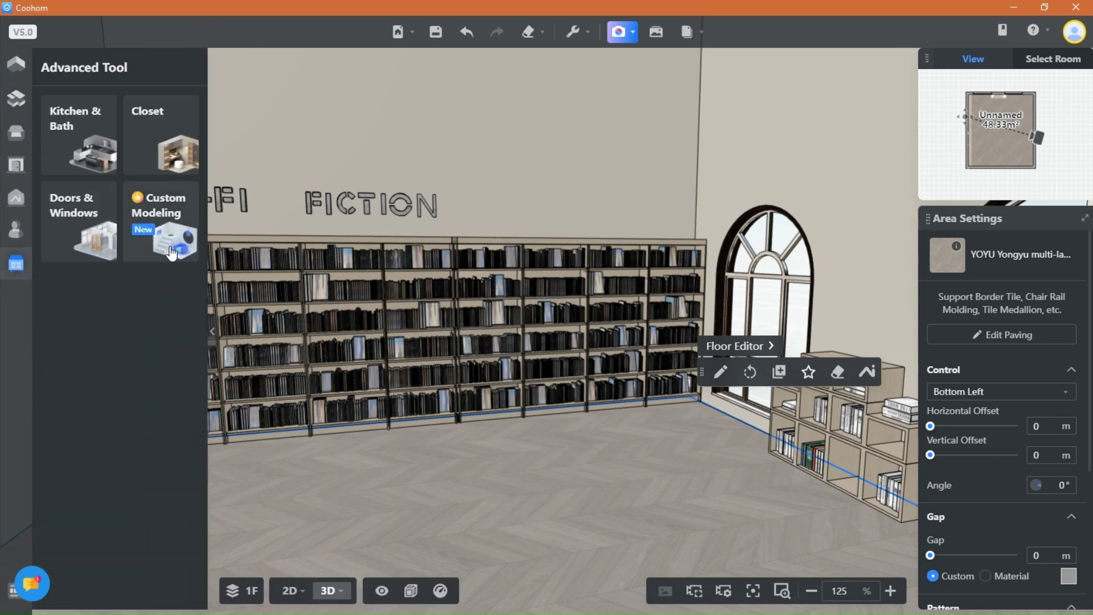
click(156, 220)
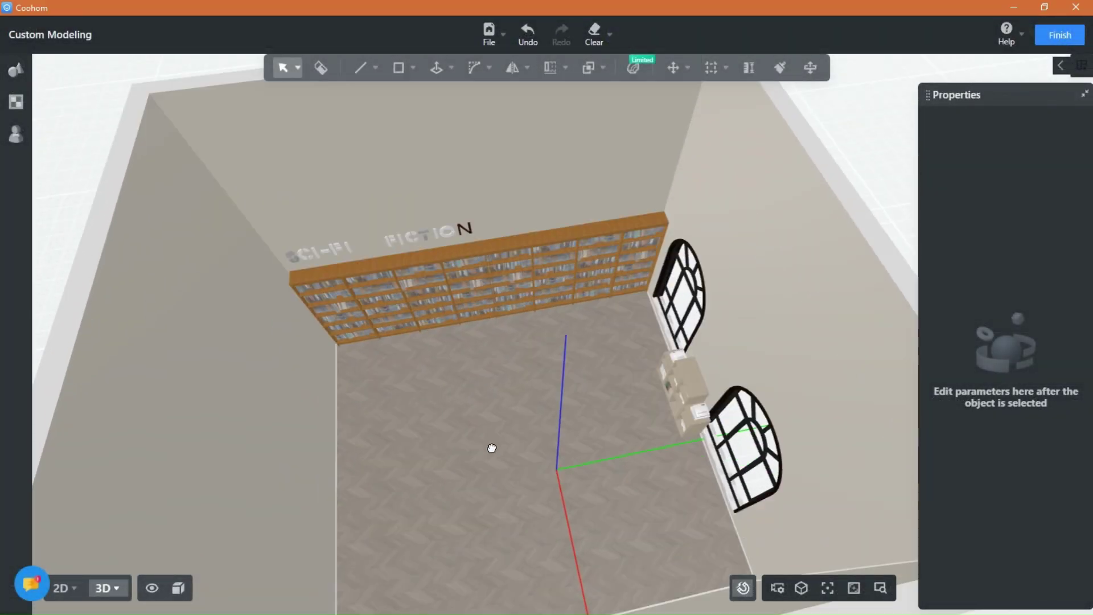
right_drag(492, 448, 497, 425)
scroll(498, 425, up, 3)
middle_drag(498, 425, 475, 344)
right_drag(475, 345, 471, 370)
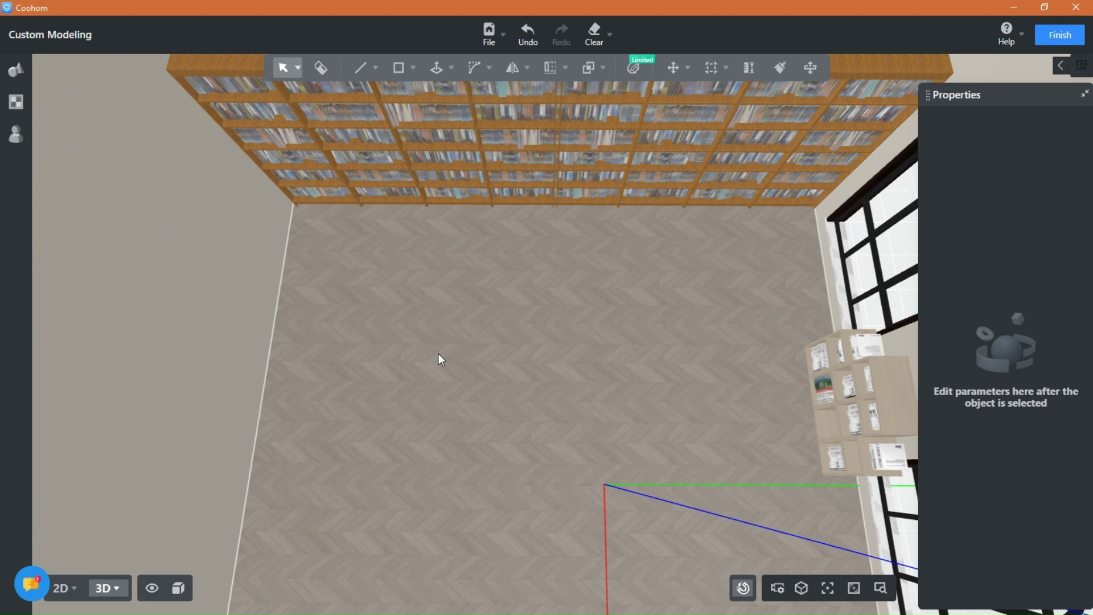
mouse_move(397, 66)
click(384, 100)
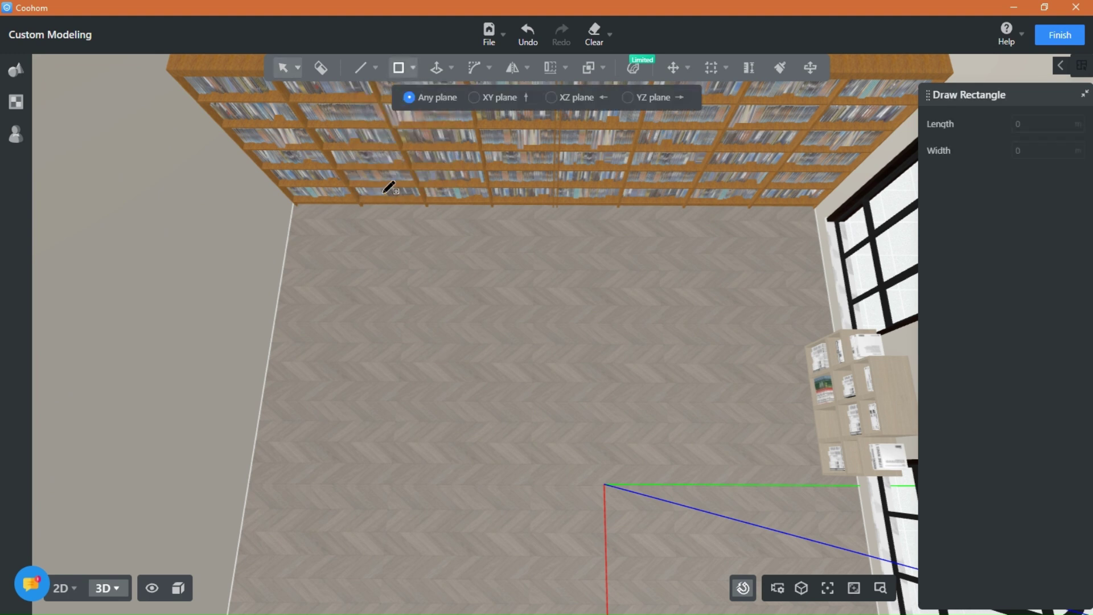
click(386, 362)
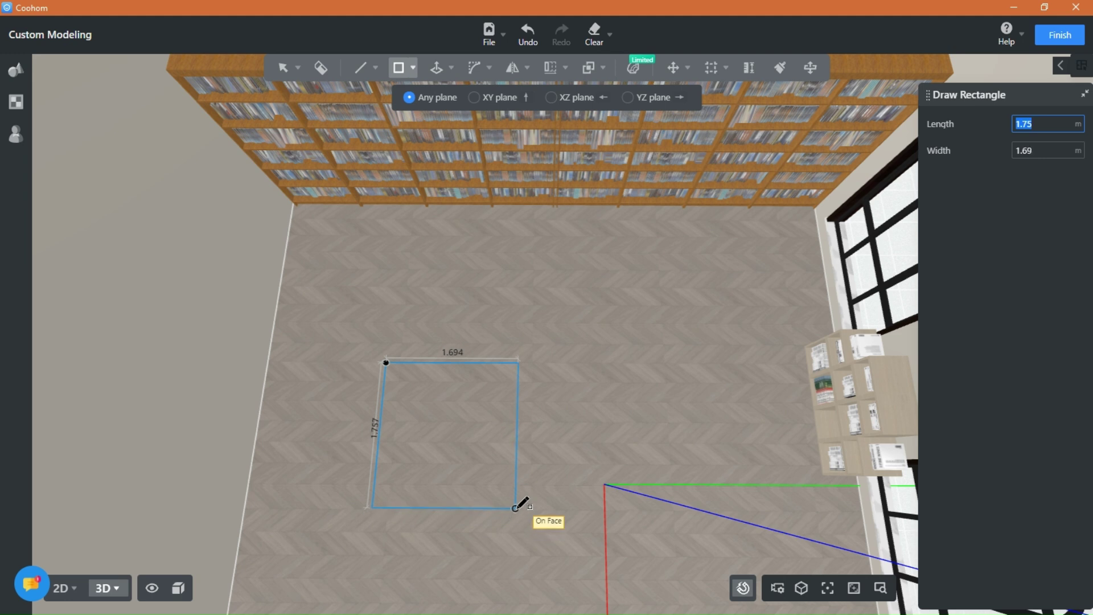
click(514, 511)
middle_drag(531, 517, 536, 510)
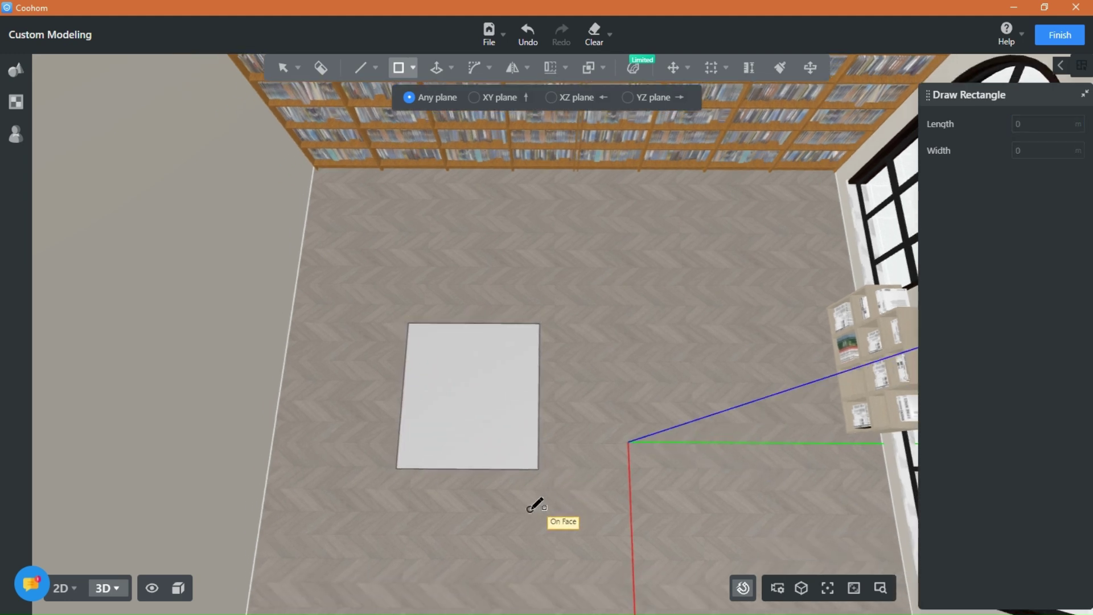
key(Escape)
- Add an arc about 0.75 m high across the rectangle's edge facing the bookshelf wall and delete the dividing edge to form one arched face
mouse_move(444, 64)
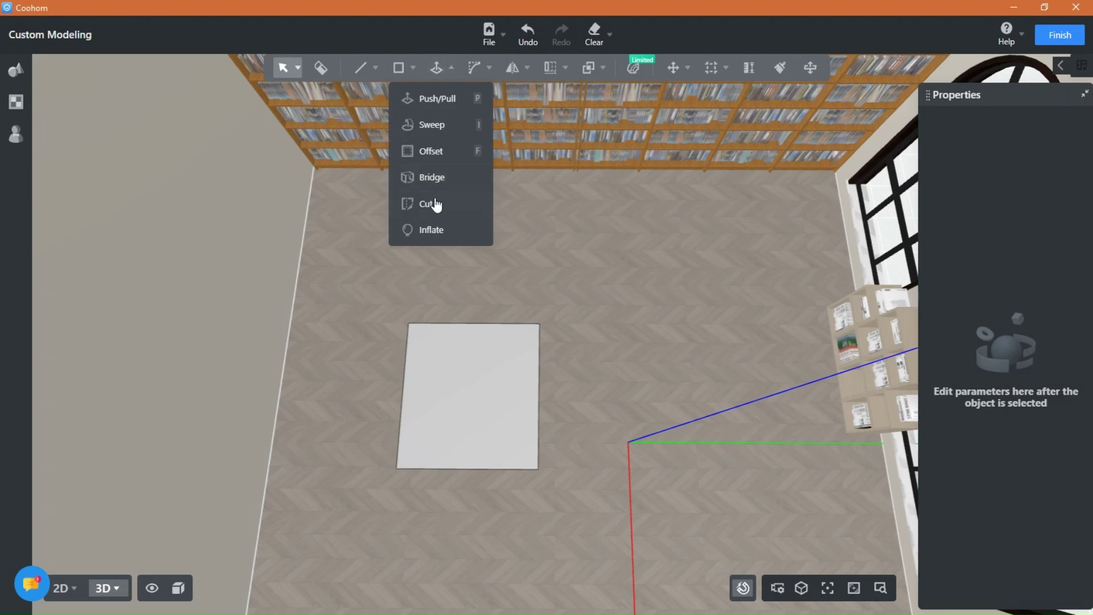
mouse_move(405, 78)
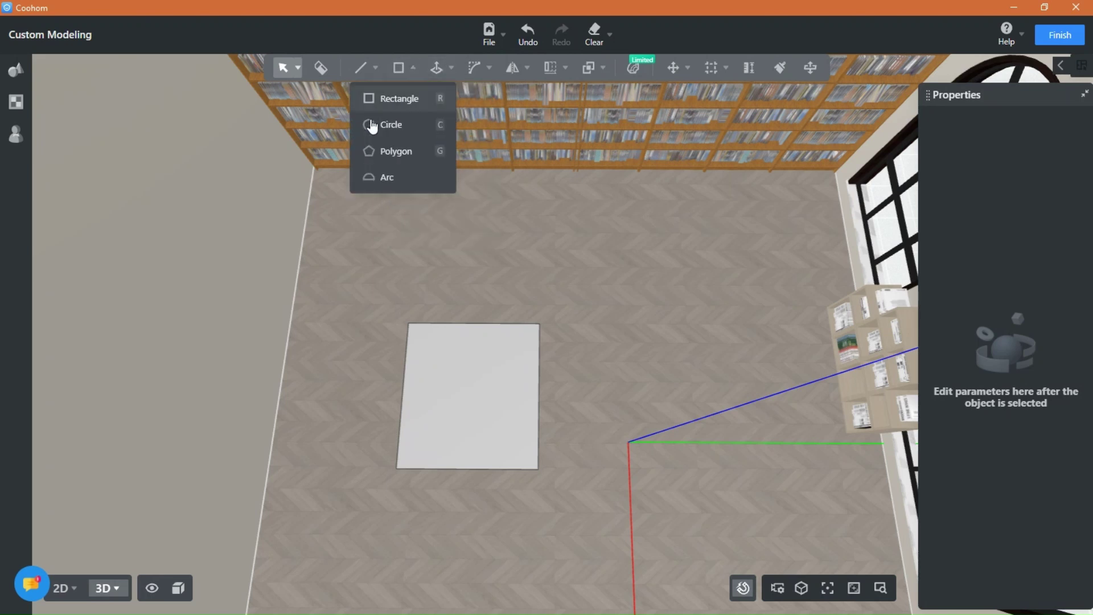
click(379, 178)
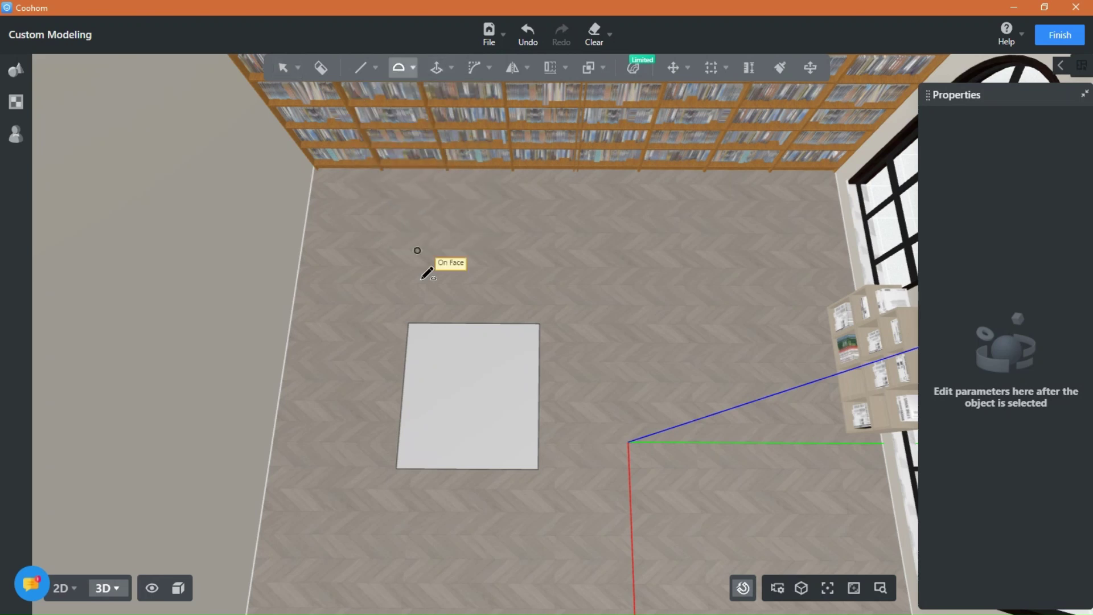
click(416, 325)
click(540, 323)
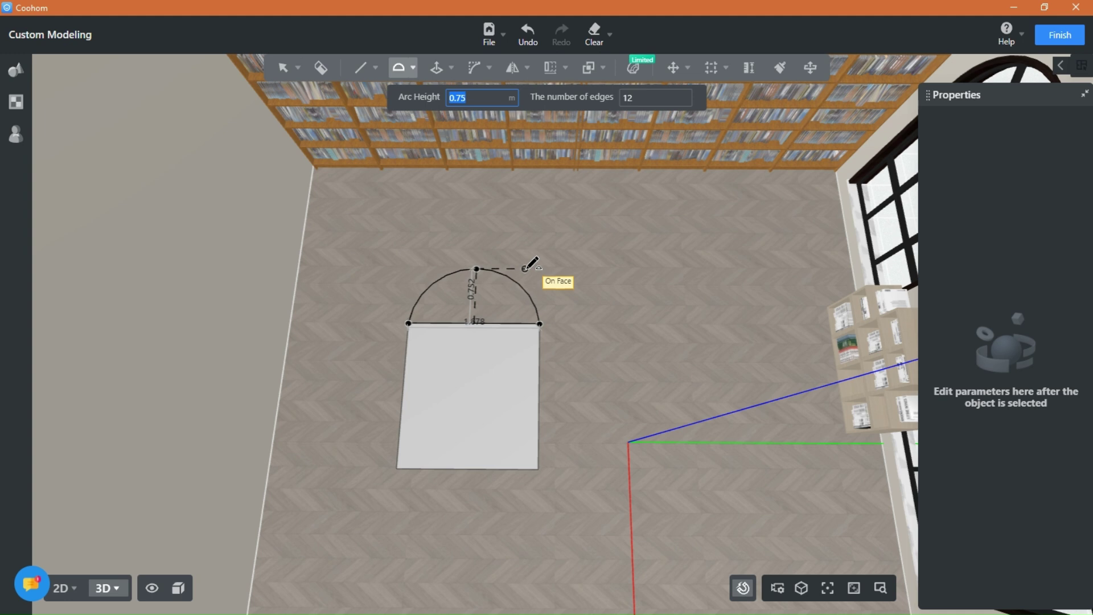
click(526, 267)
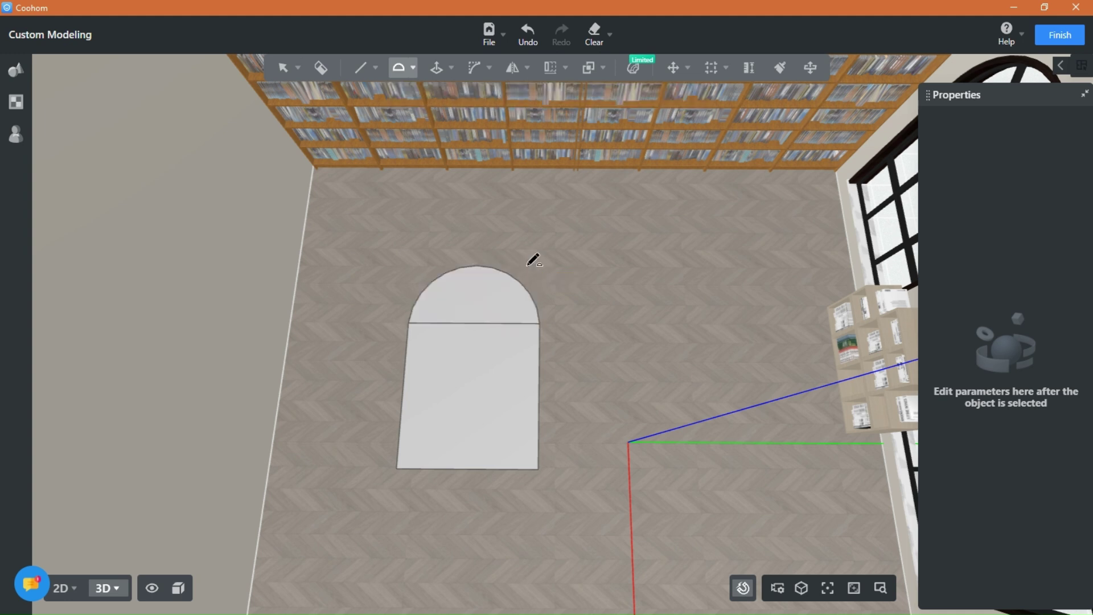
key(space)
click(478, 324)
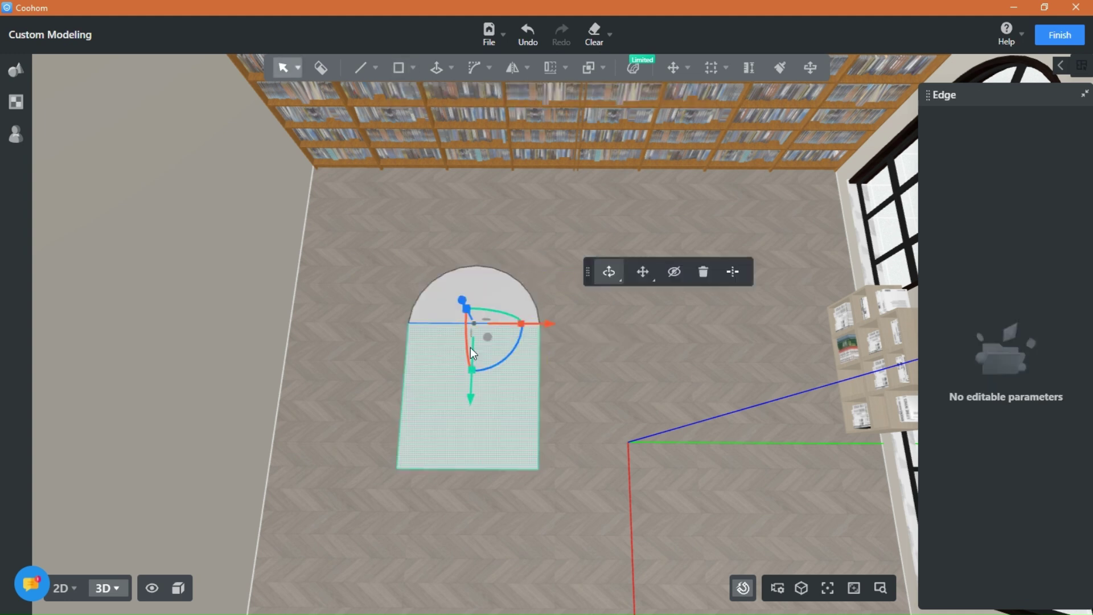
click(702, 275)
- Offset the arched face's outline inward in Polygon mode and delete the inner face to leave an arched frame
middle_drag(617, 411, 665, 378)
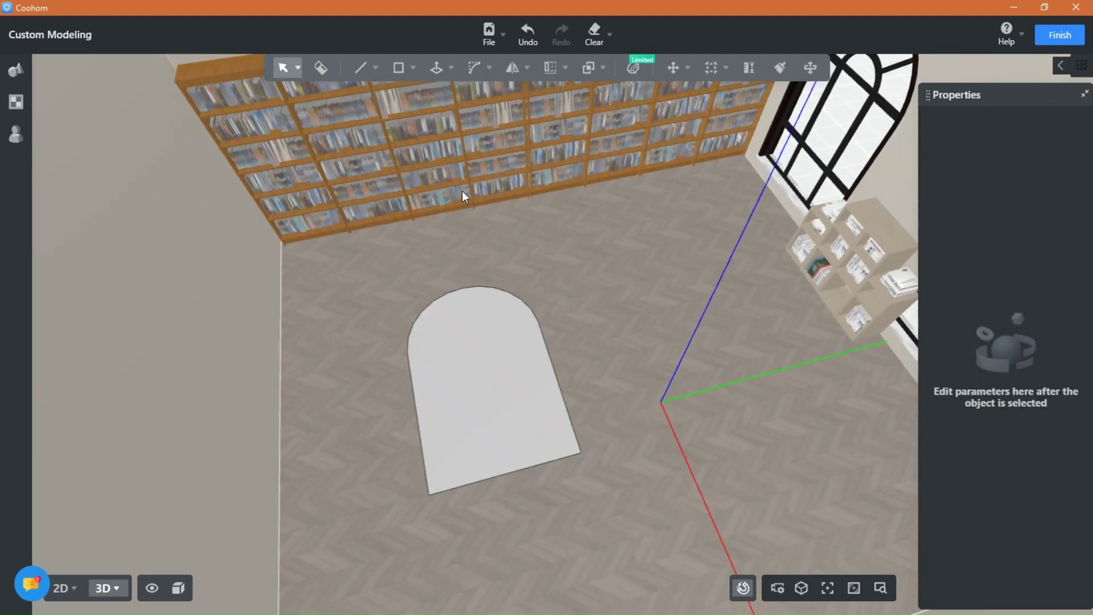
click(450, 67)
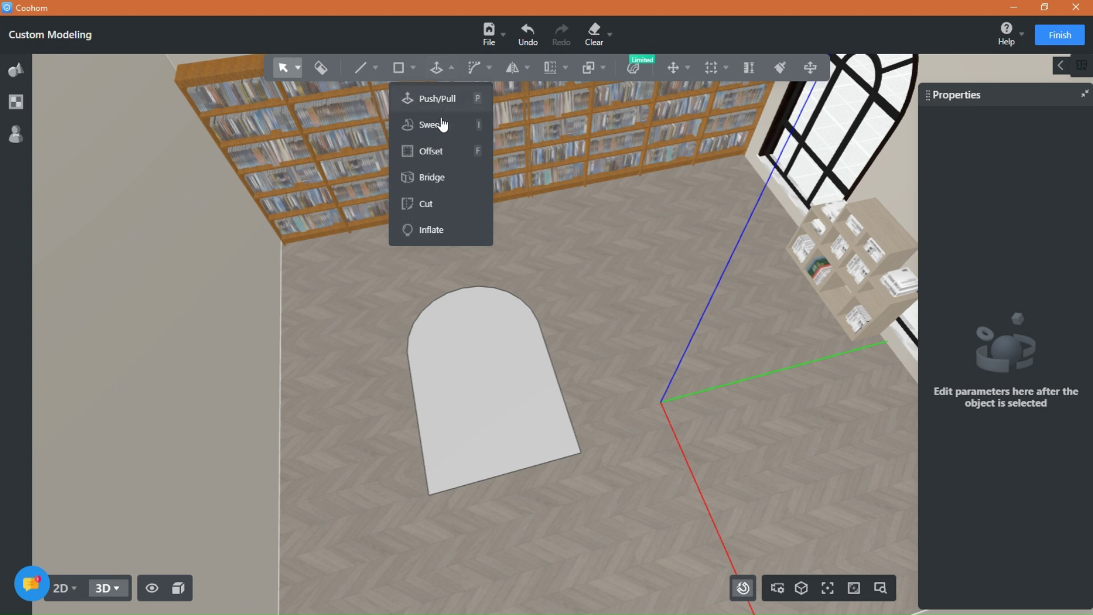
click(430, 153)
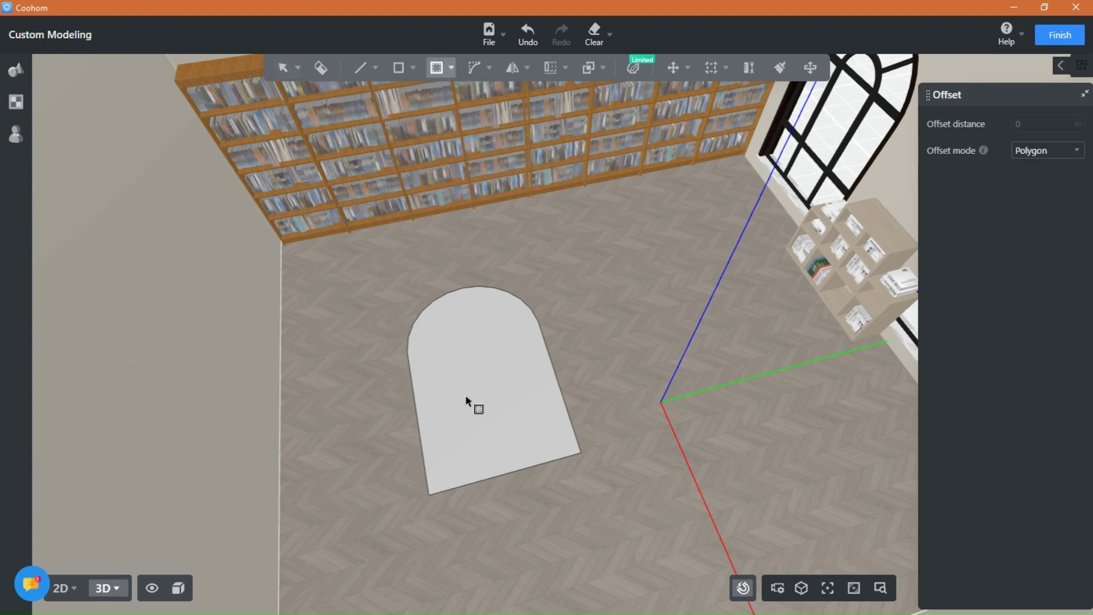
click(481, 431)
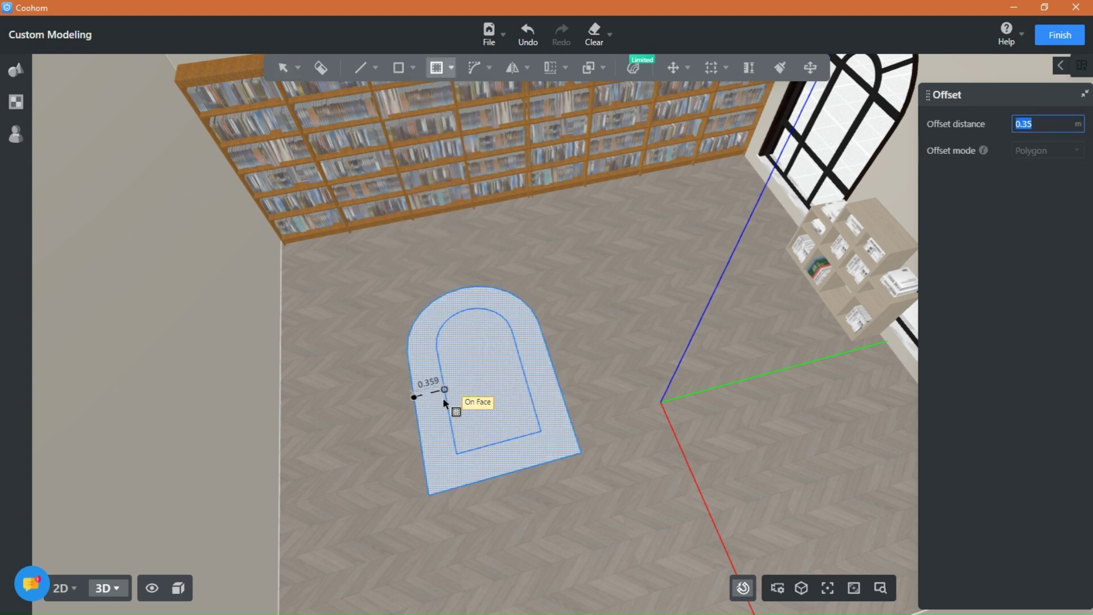
click(461, 476)
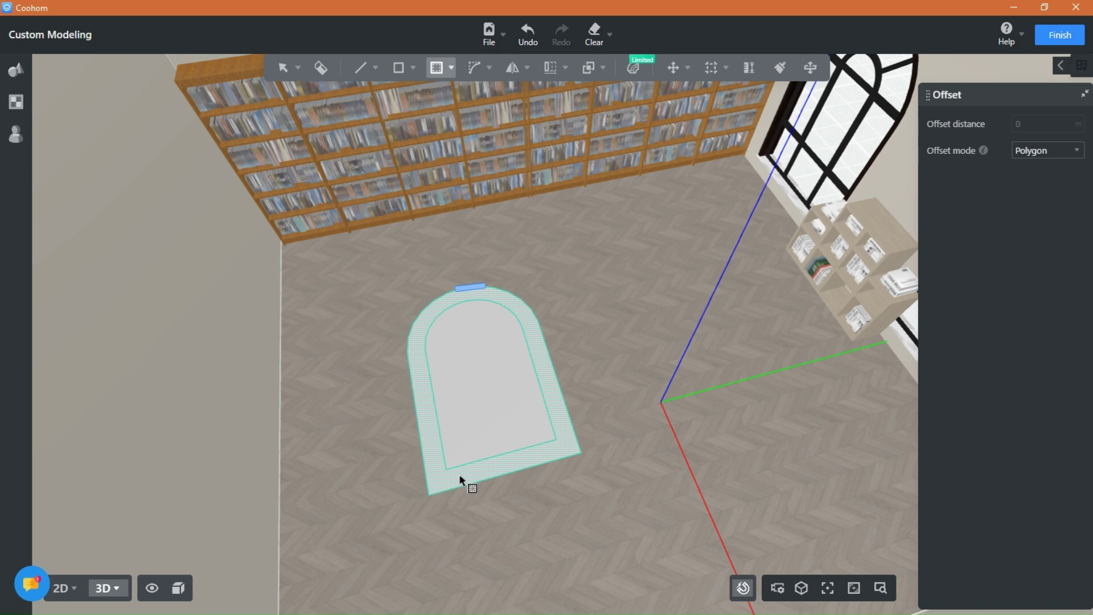
key(Escape)
click(494, 422)
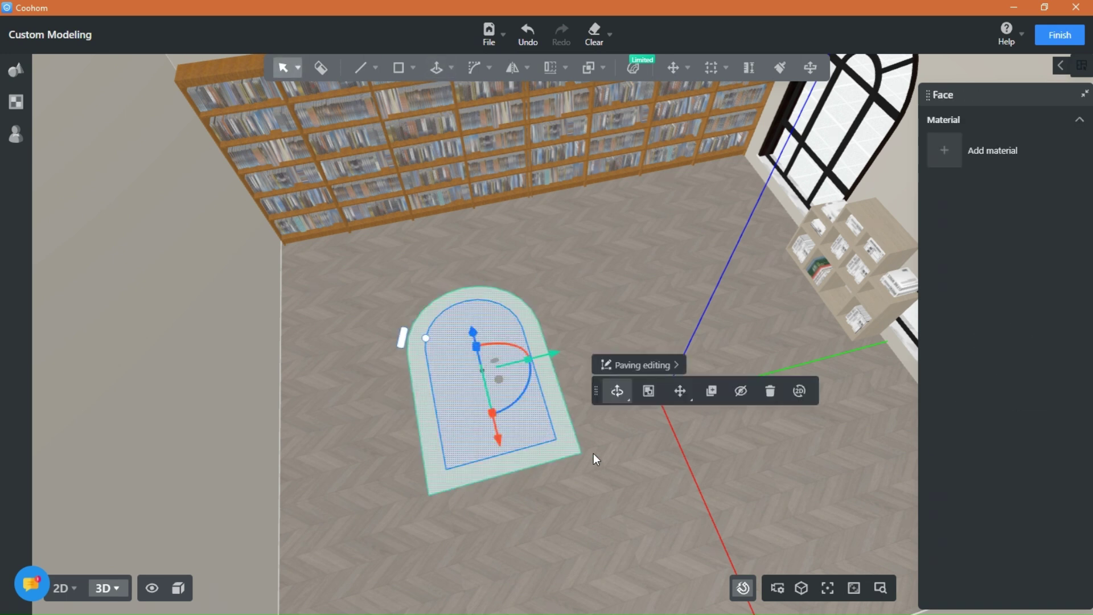
click(770, 393)
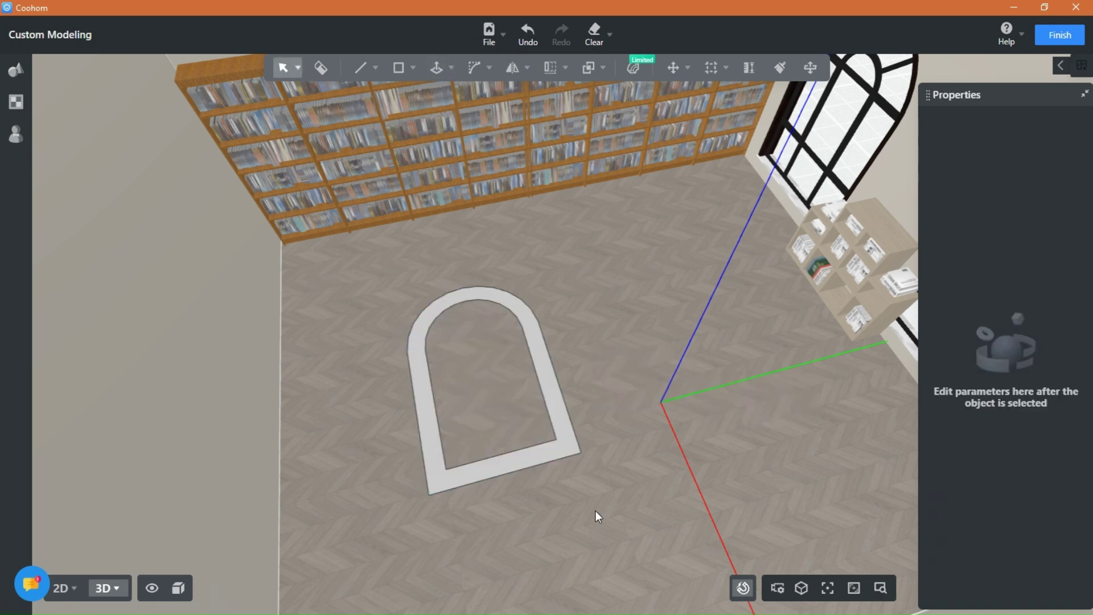
- Draw a thin shelf rectangle about 0.03 m by 1.23 m between the frame's inner edges, just below the arch
middle_drag(605, 504, 497, 550)
middle_drag(425, 551, 465, 573)
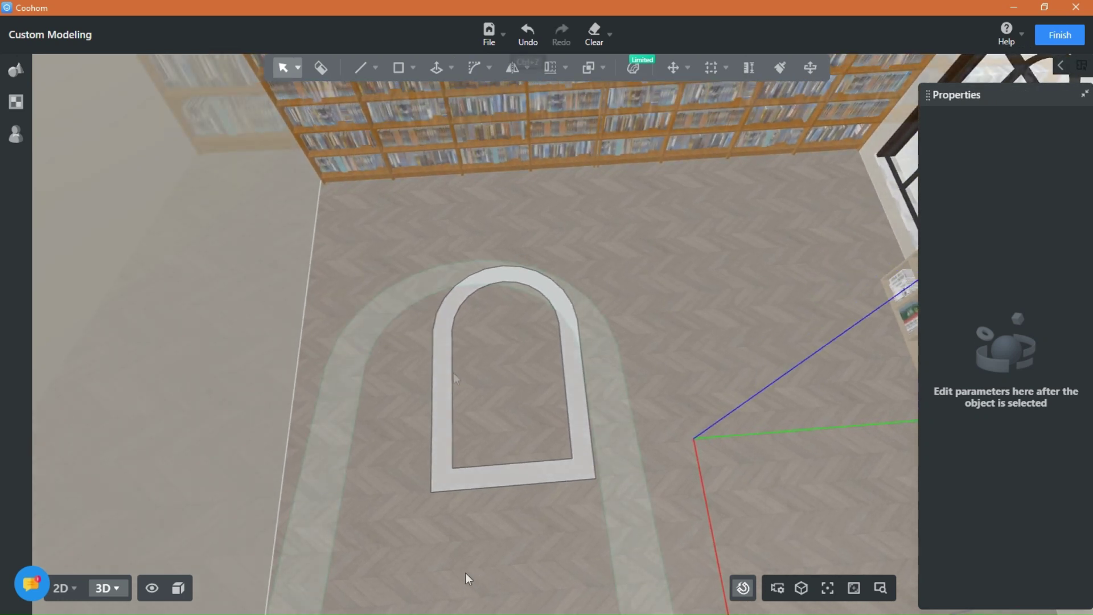
middle_drag(454, 385, 476, 371)
middle_drag(477, 373, 484, 410)
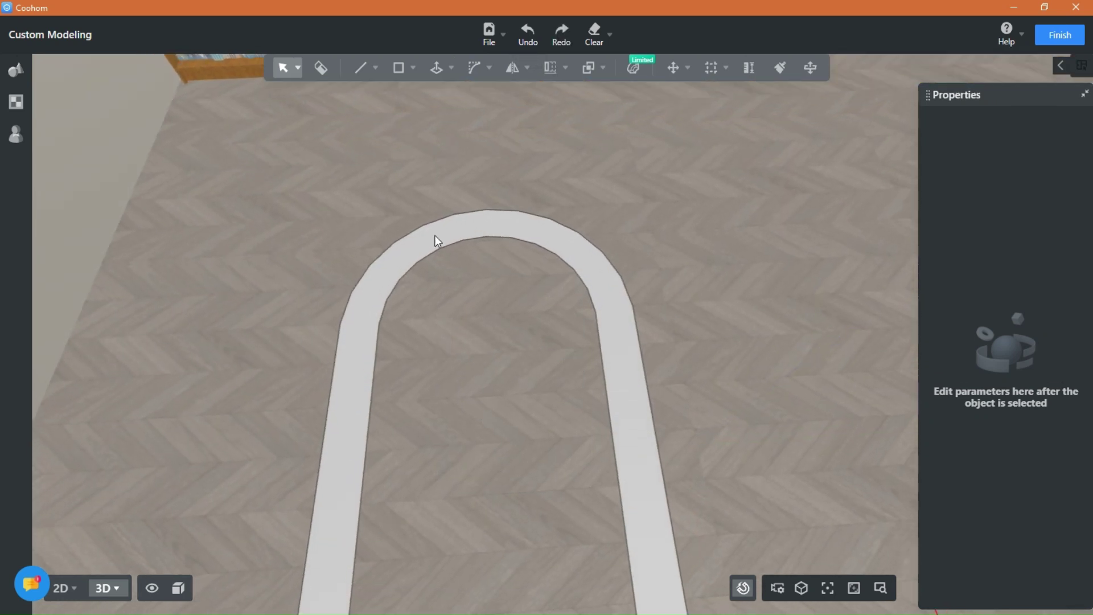
mouse_move(399, 68)
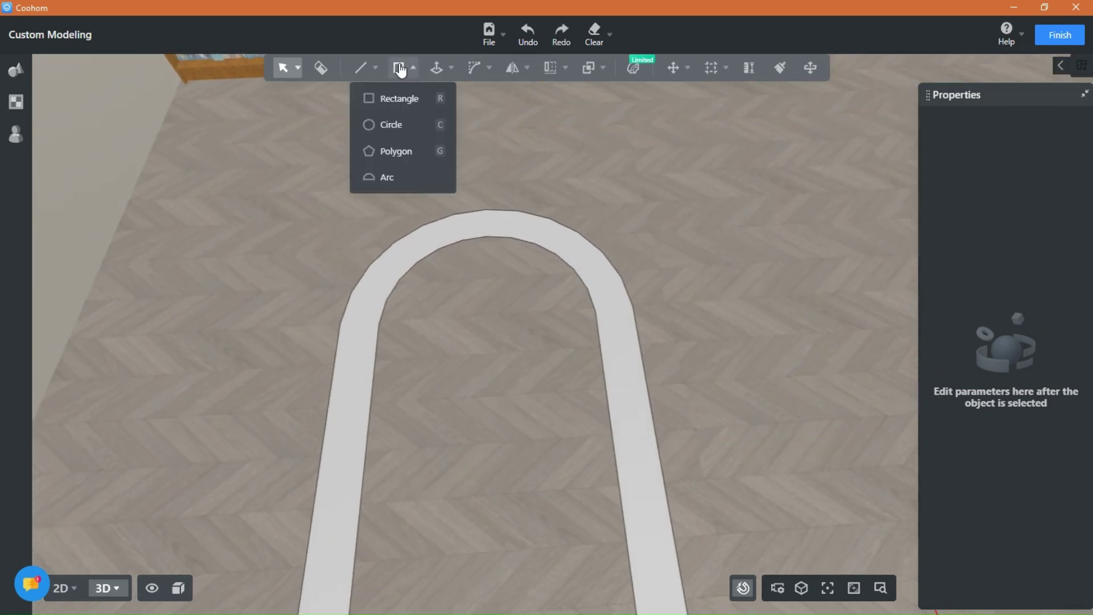
click(399, 98)
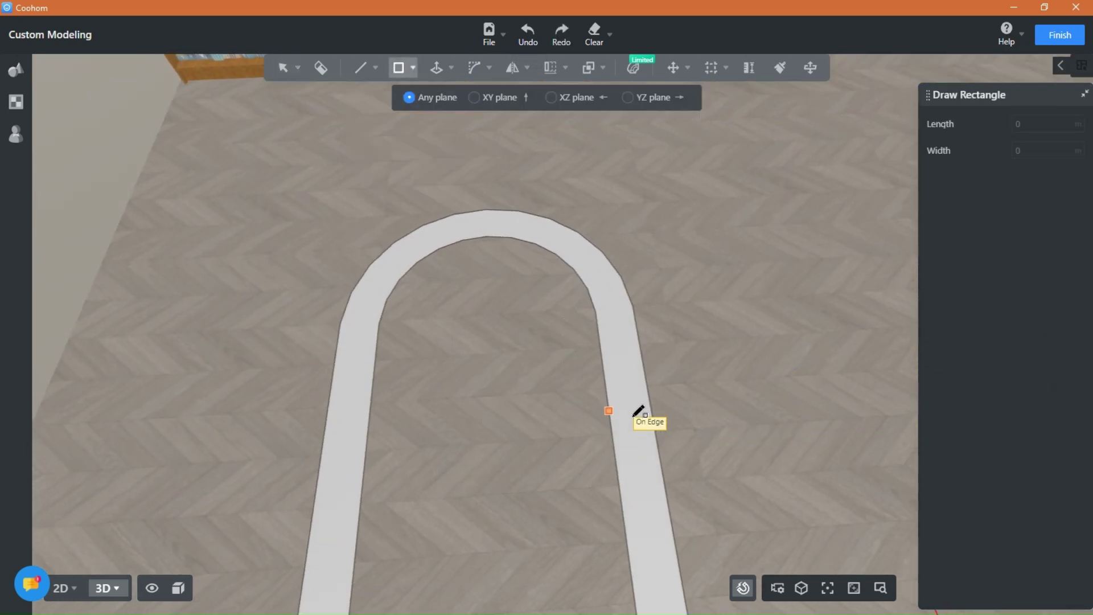
click(597, 329)
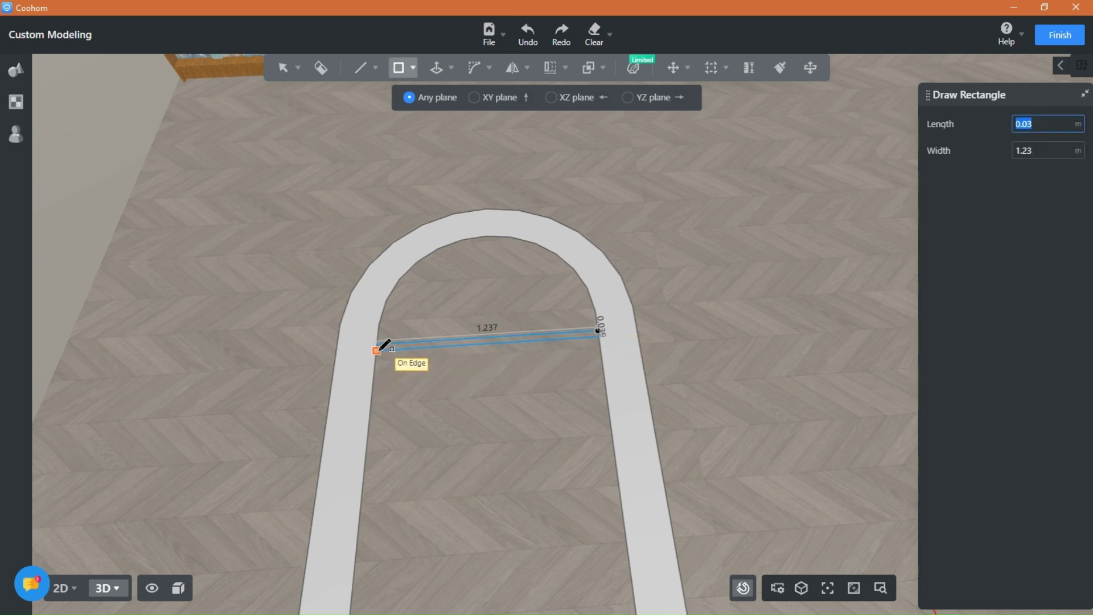
click(378, 349)
key(Escape)
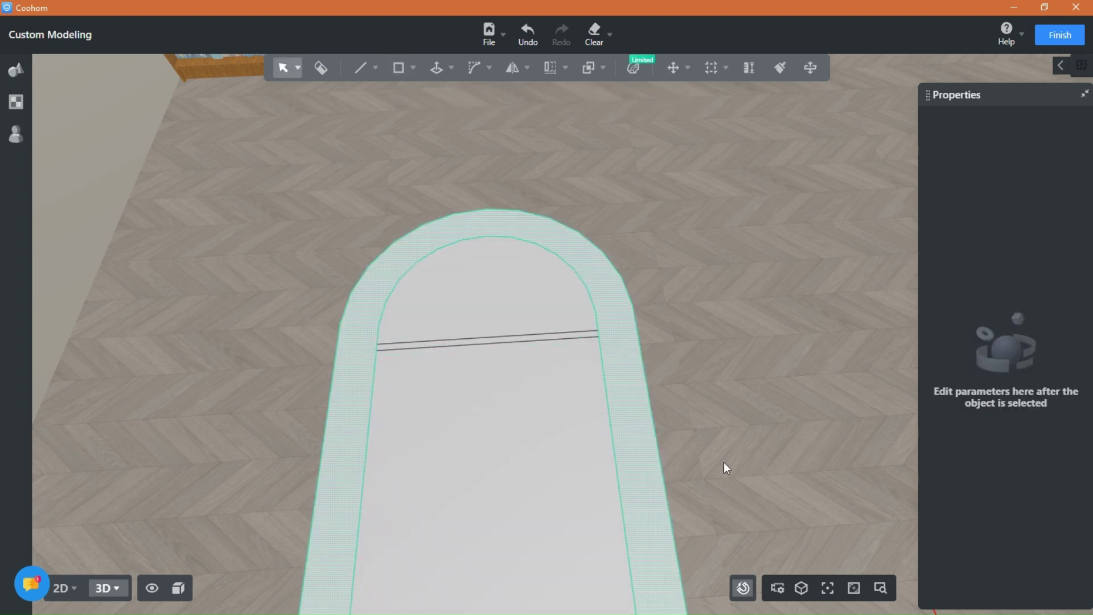
- Delete the filled faces below and above the thin shelf strip inside the arched frame
middle_drag(726, 463, 718, 425)
click(472, 387)
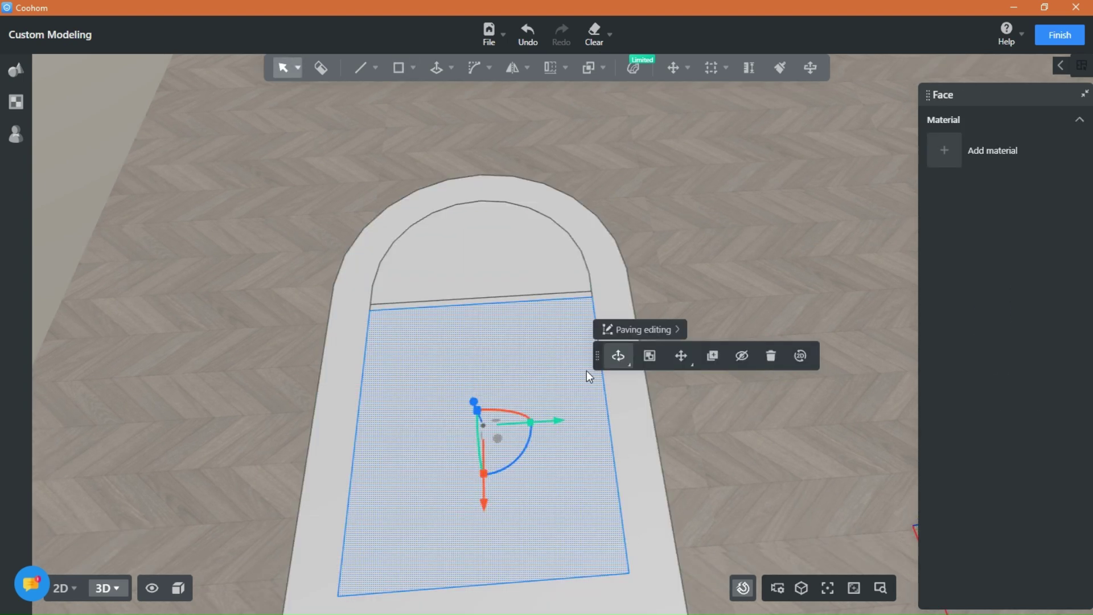
click(771, 361)
click(486, 248)
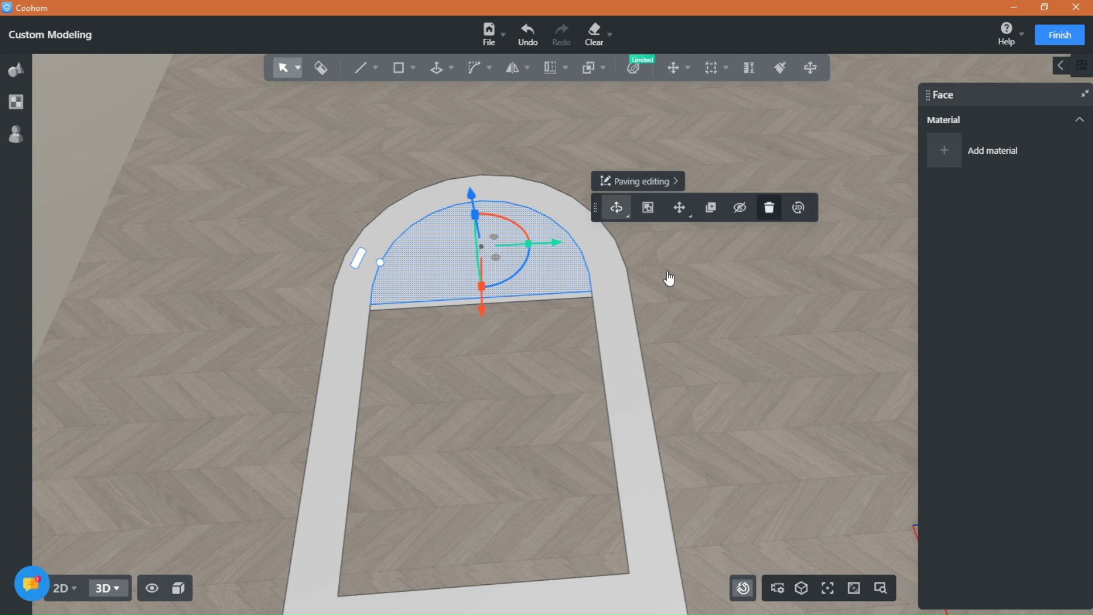
key(Delete)
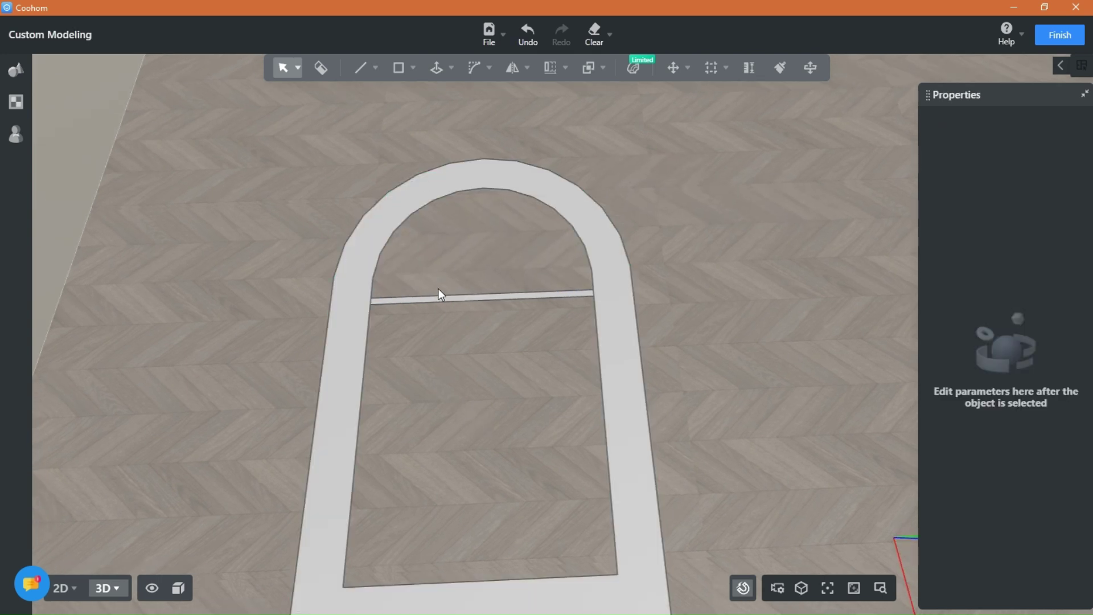
mouse_move(395, 67)
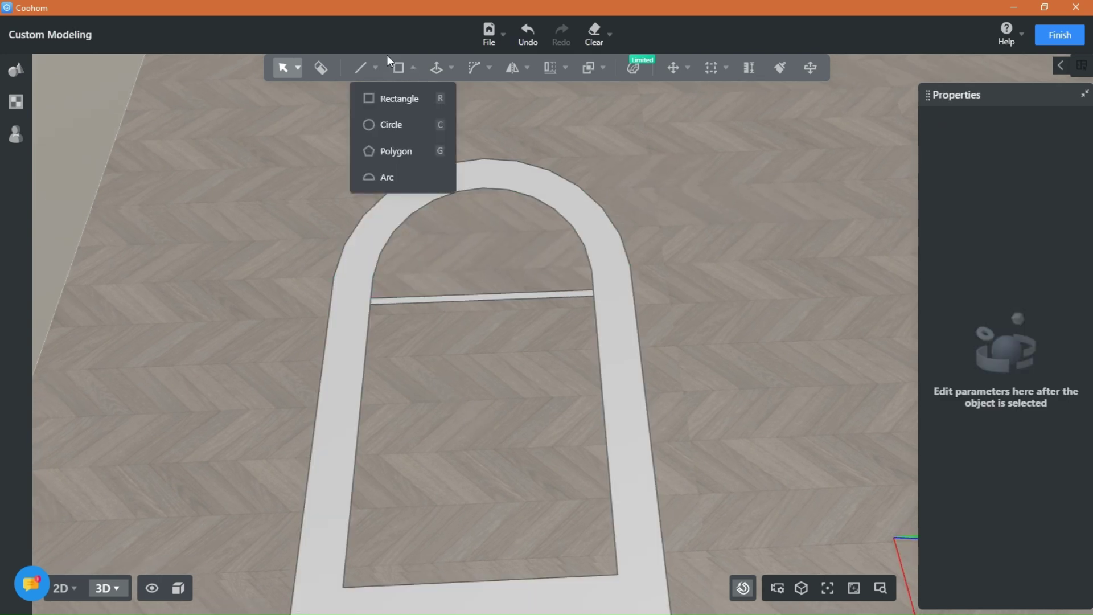
click(395, 100)
key(Escape)
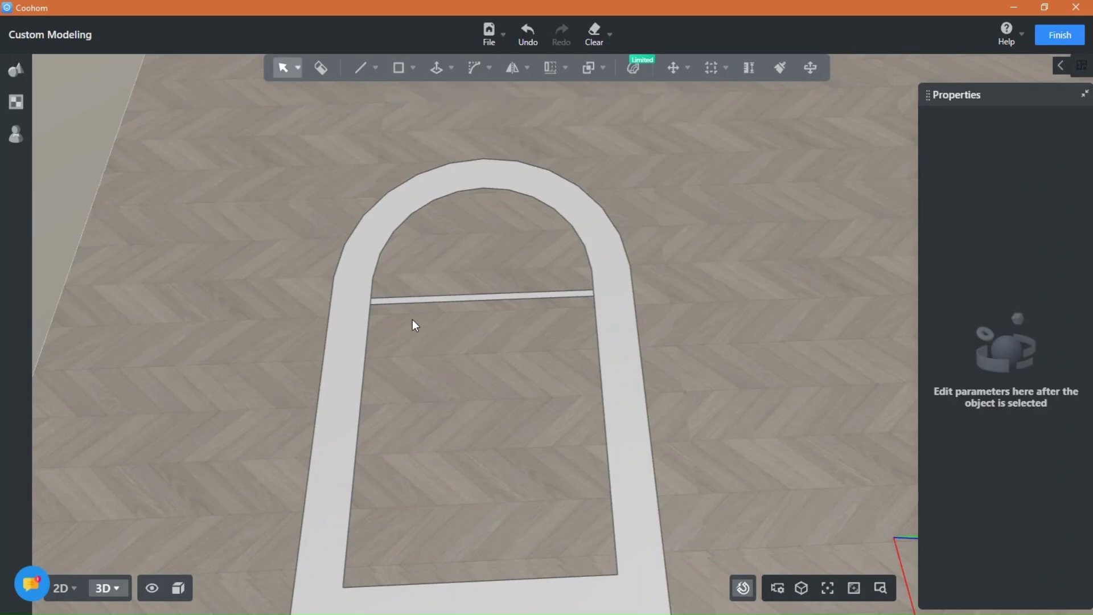
- Place two guide lines 0.30 m below the shelf's lower edge, spaced 0.03 m apart
mouse_move(712, 68)
click(708, 98)
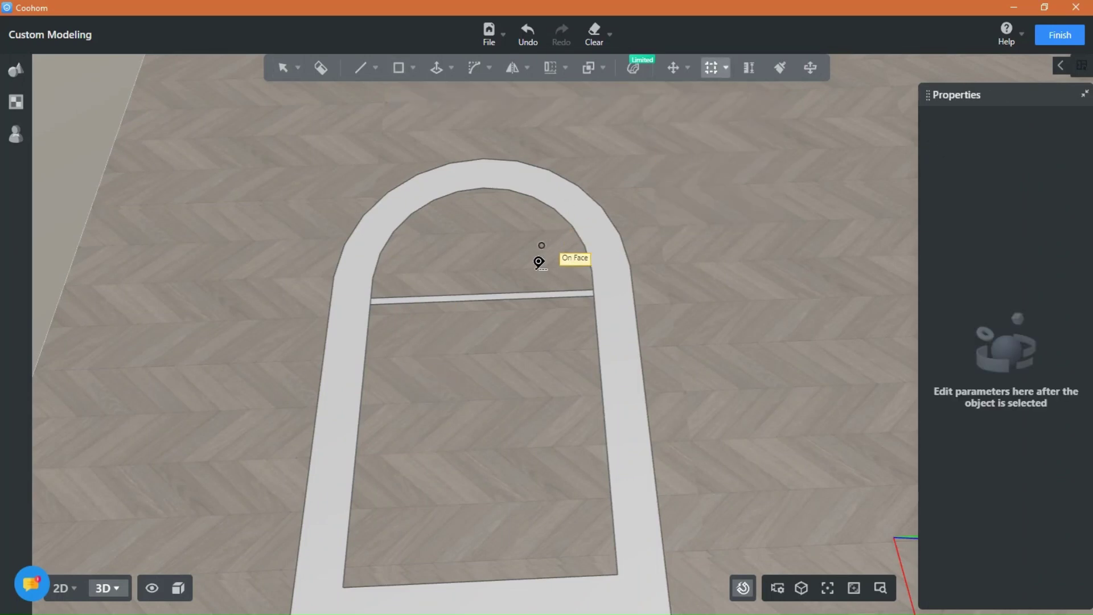
click(523, 299)
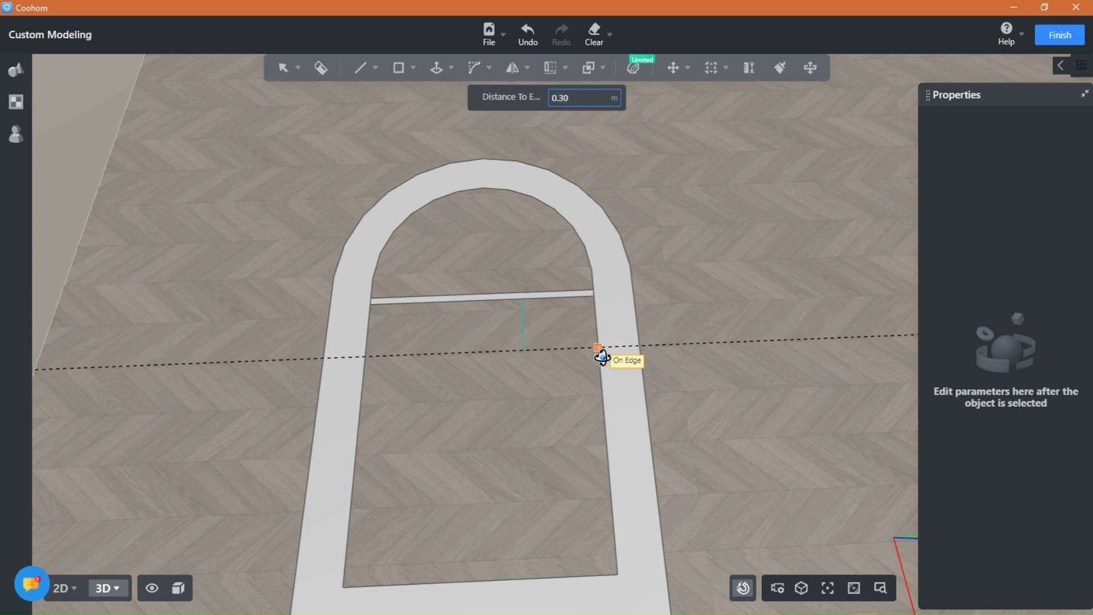
click(600, 354)
click(596, 358)
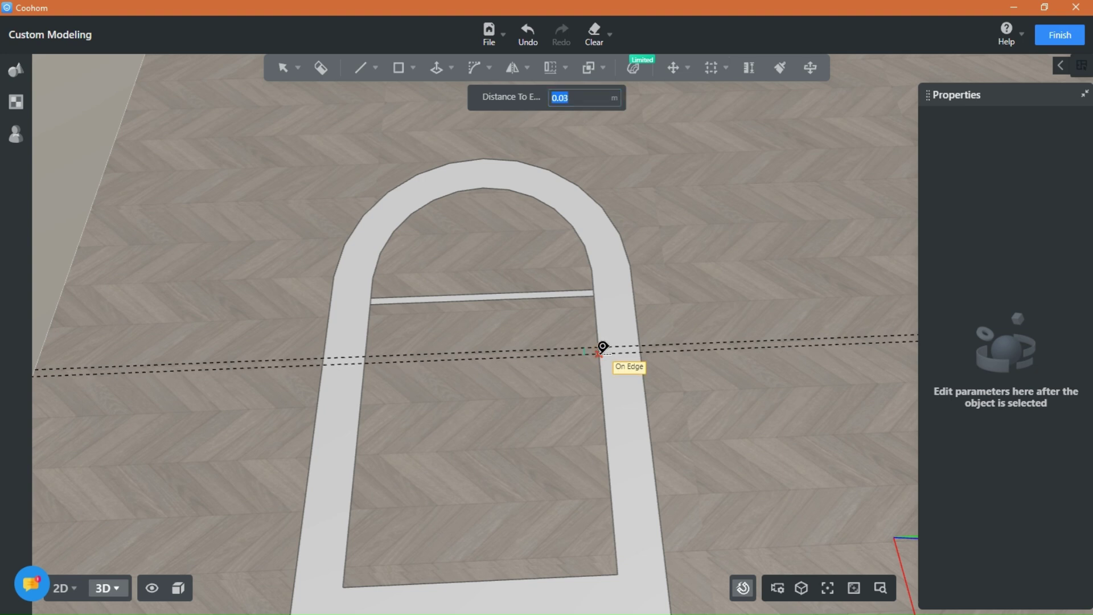
click(599, 353)
- Add two more pairs of guide lines further down the frame, about 0.3 m between pairs and 0.03 m within each pair
click(593, 367)
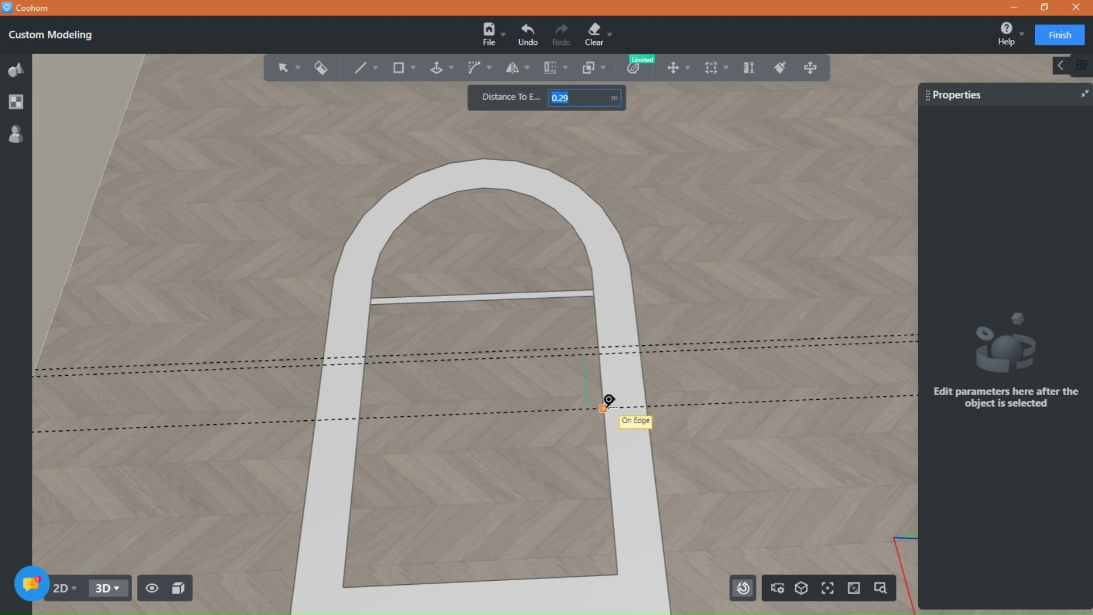
text(0.03)
key(Return)
click(583, 421)
text(0.3)
key(Return)
click(599, 479)
text(0.03)
key(Return)
key(space)
- Draw a shelf rectangle between the frame's inner edges, filling the uppermost pair of guide lines
middle_drag(518, 531, 498, 558)
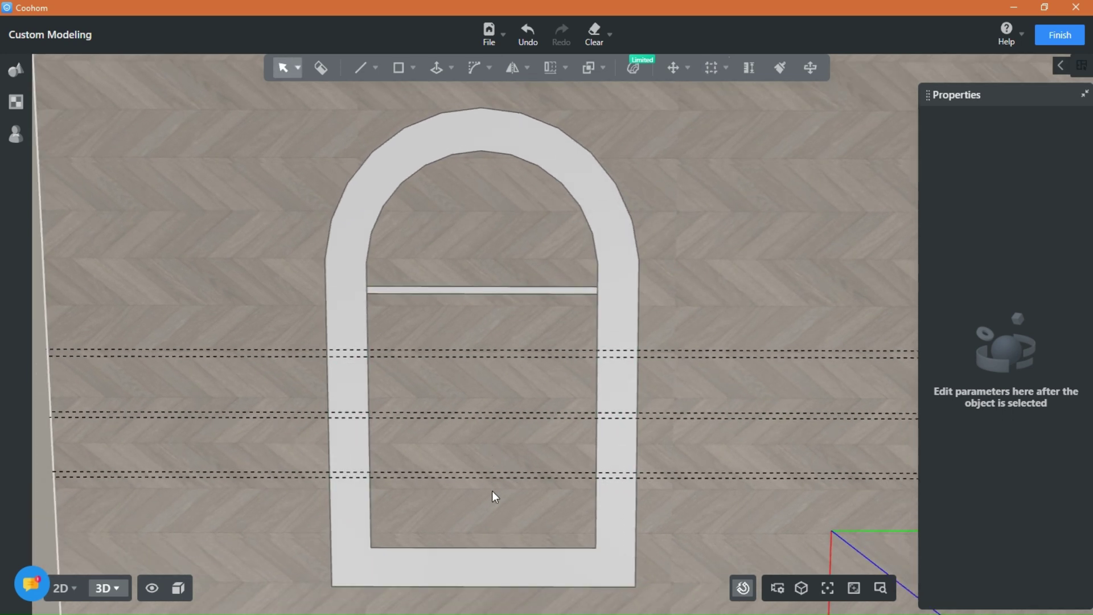
scroll(492, 491, up, 1)
scroll(498, 341, up, 3)
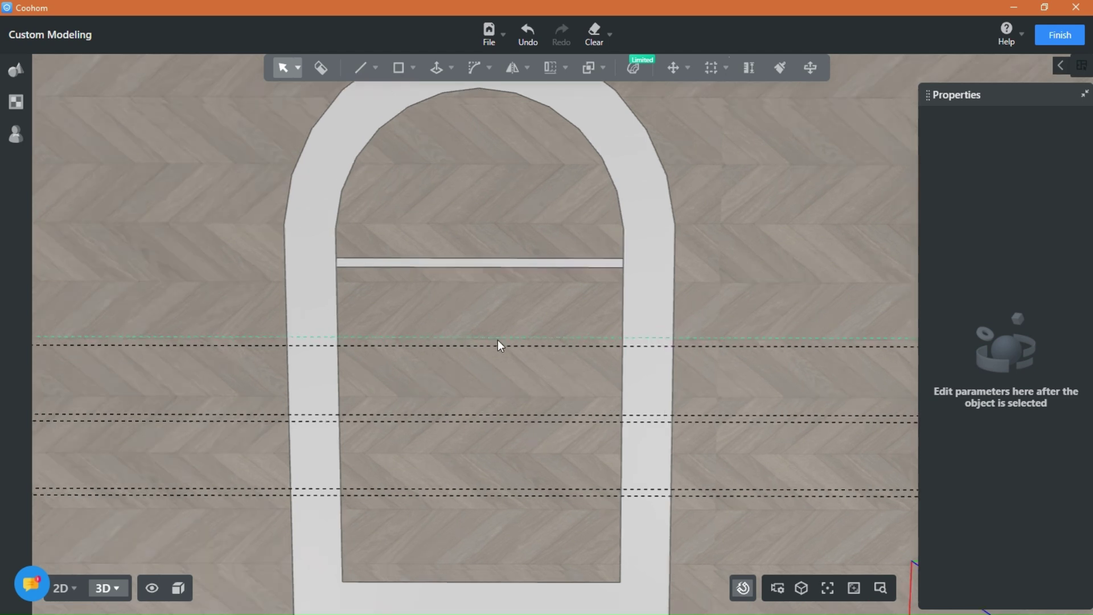
click(398, 68)
click(388, 107)
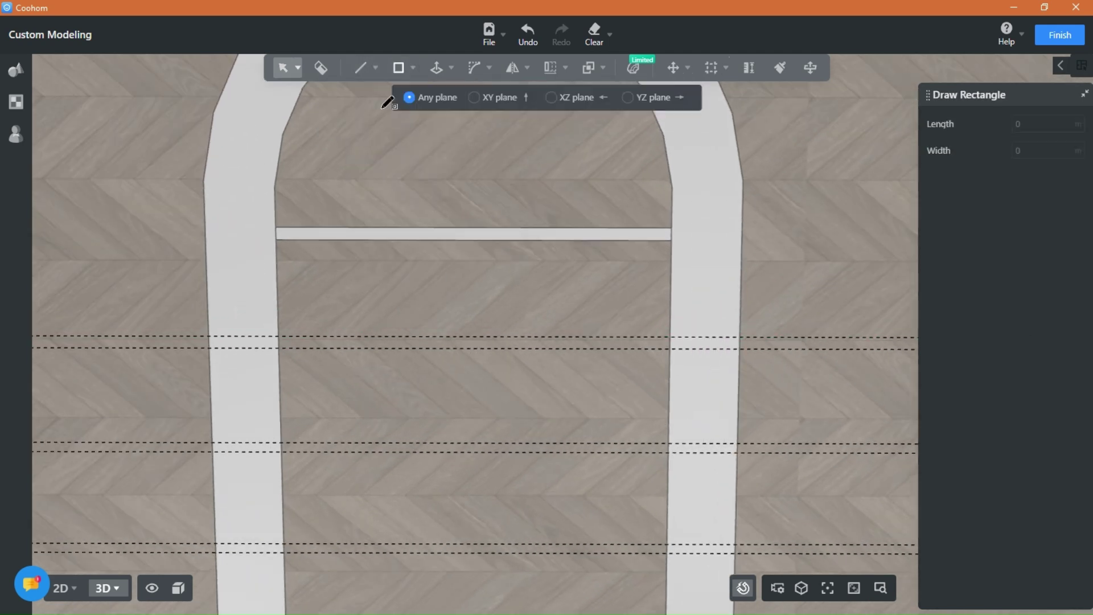
click(278, 348)
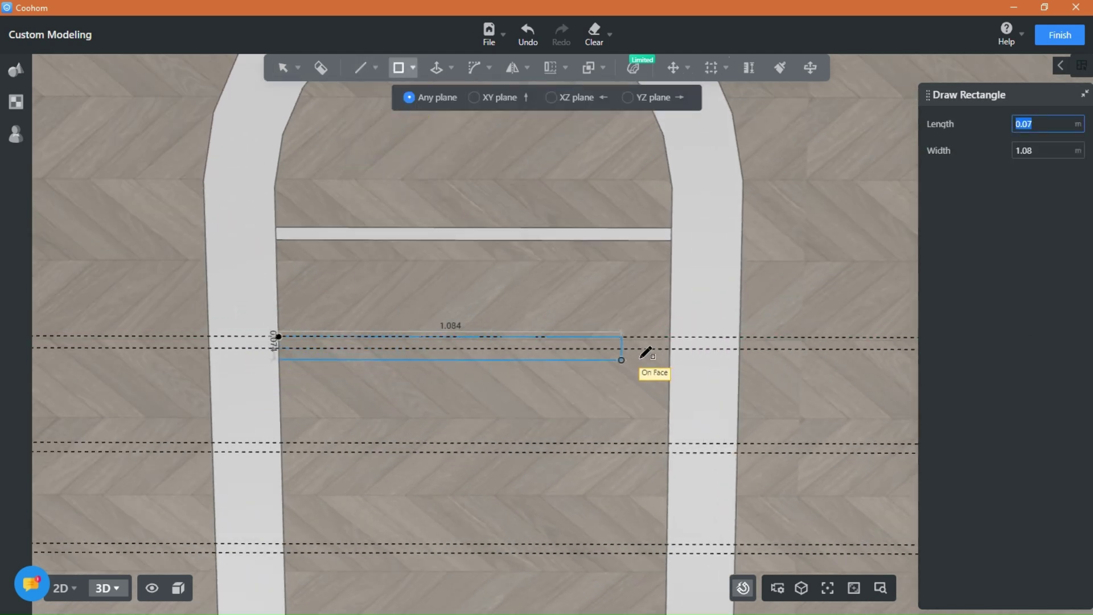
click(670, 349)
right_click(532, 412)
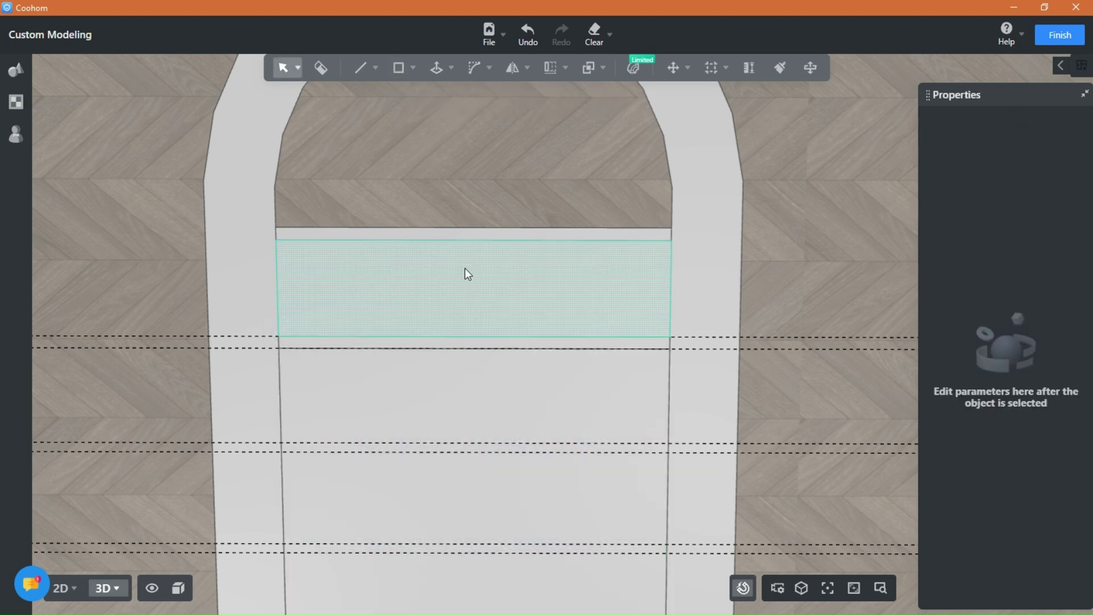
- Draw two more shelf rectangles between the frame's inner edges, along the middle and lowest pairs of guide lines
right_drag(404, 495, 409, 483)
middle_drag(409, 483, 406, 457)
click(412, 67)
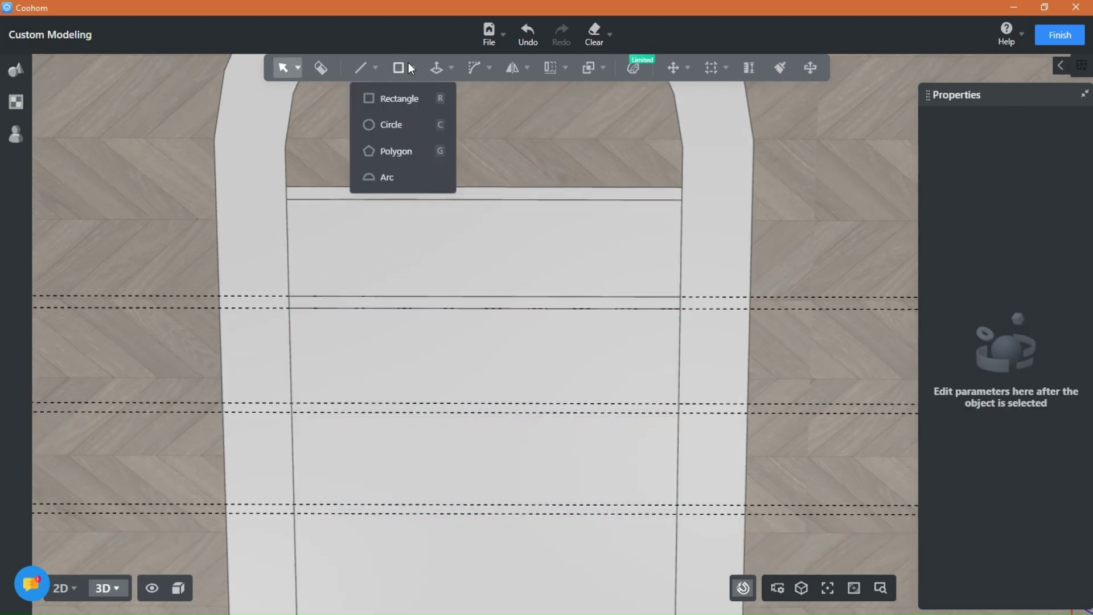
click(388, 99)
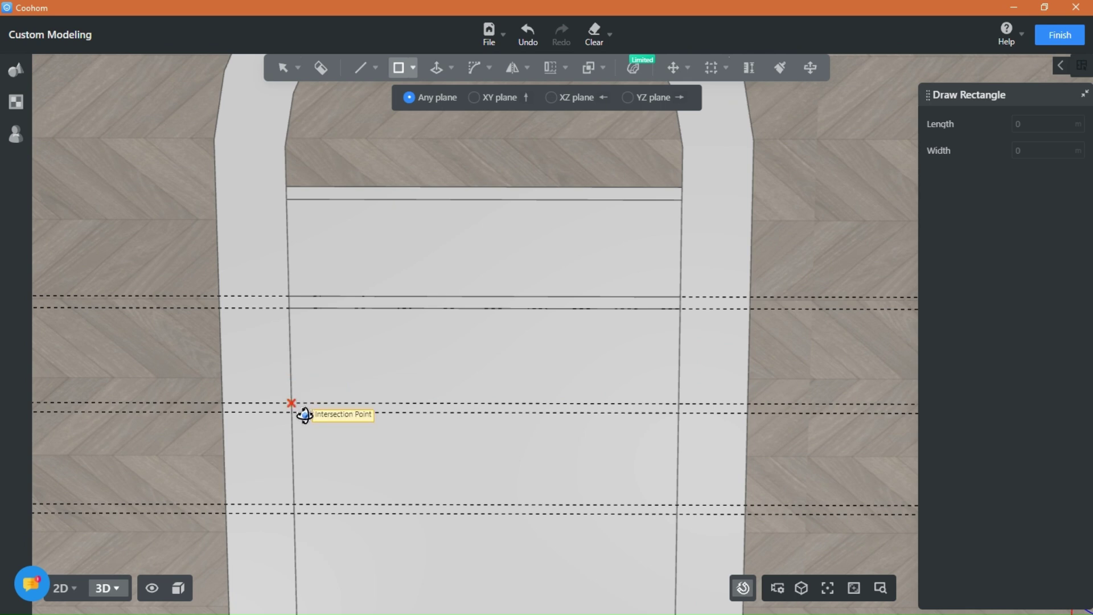
click(291, 403)
click(690, 410)
middle_drag(488, 505, 477, 398)
click(290, 411)
click(682, 421)
key(space)
- Delete the four filled faces between and below the shelf strips to reopen the bookshelf compartments
click(575, 459)
click(770, 454)
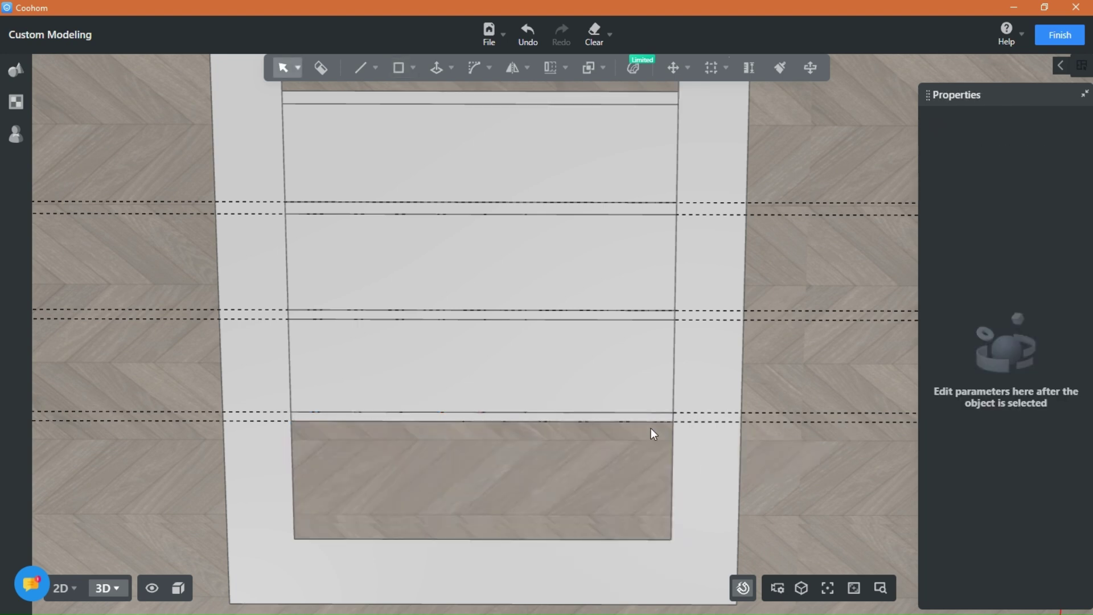
click(648, 371)
click(768, 342)
click(601, 262)
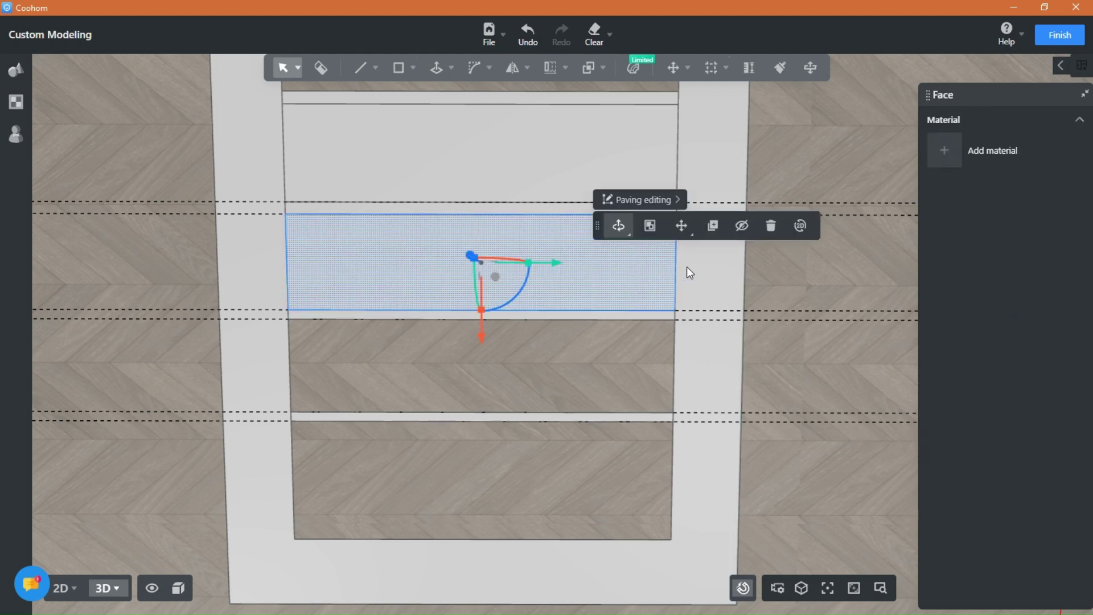
click(771, 236)
click(477, 177)
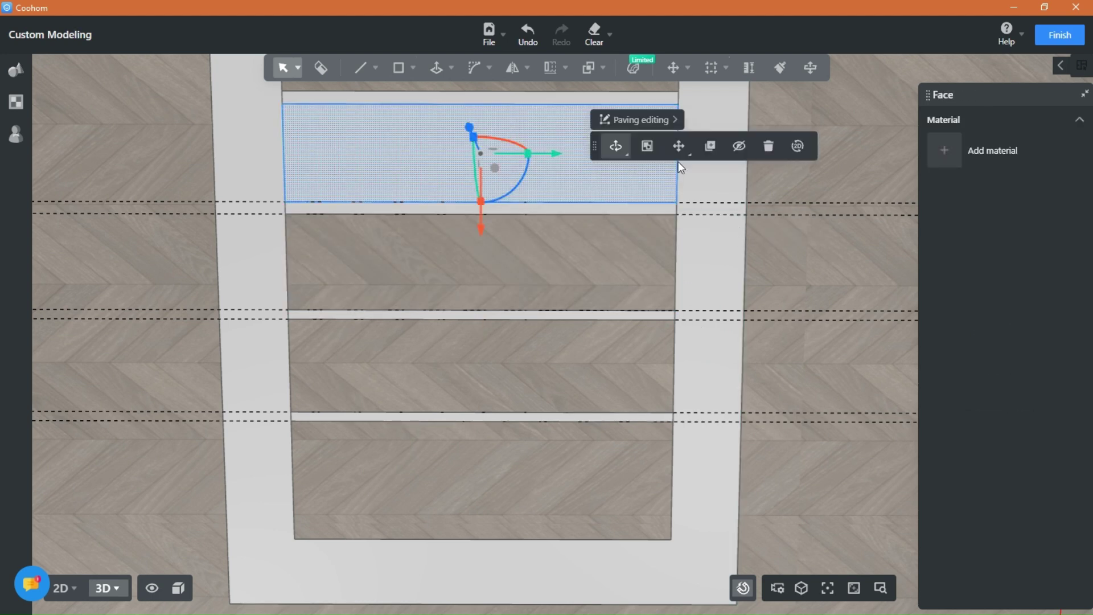
click(769, 155)
- Draw a narrow vertical divider rectangle midway across the frame, from the third shelf's underside to the frame's bottom inner edge
scroll(761, 248, down, 2)
middle_drag(828, 170, 795, 254)
scroll(785, 265, down, 3)
mouse_move(443, 76)
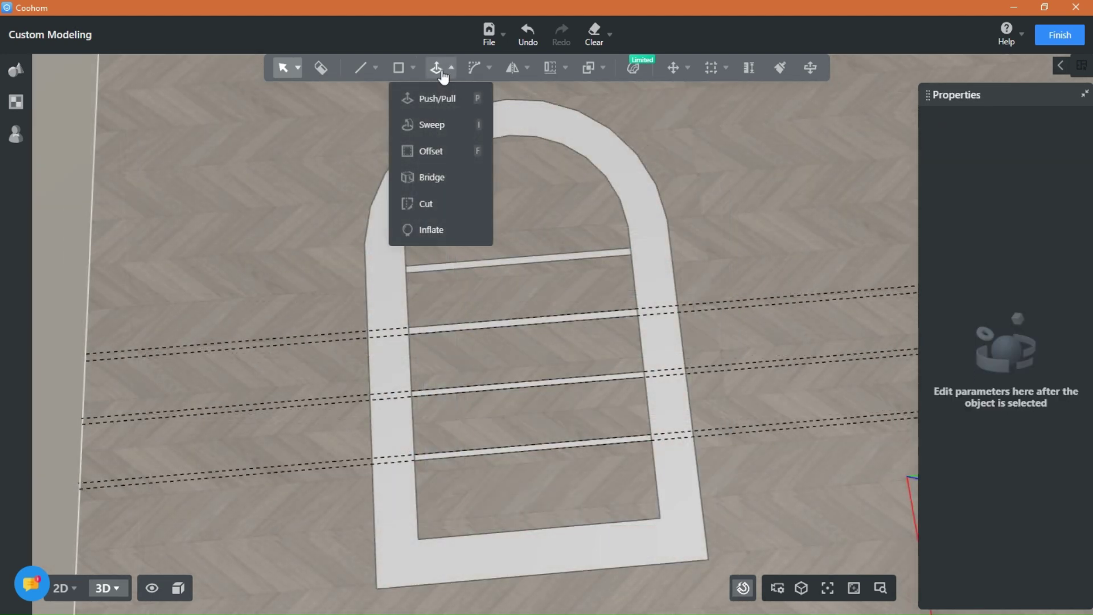
mouse_move(393, 79)
click(391, 100)
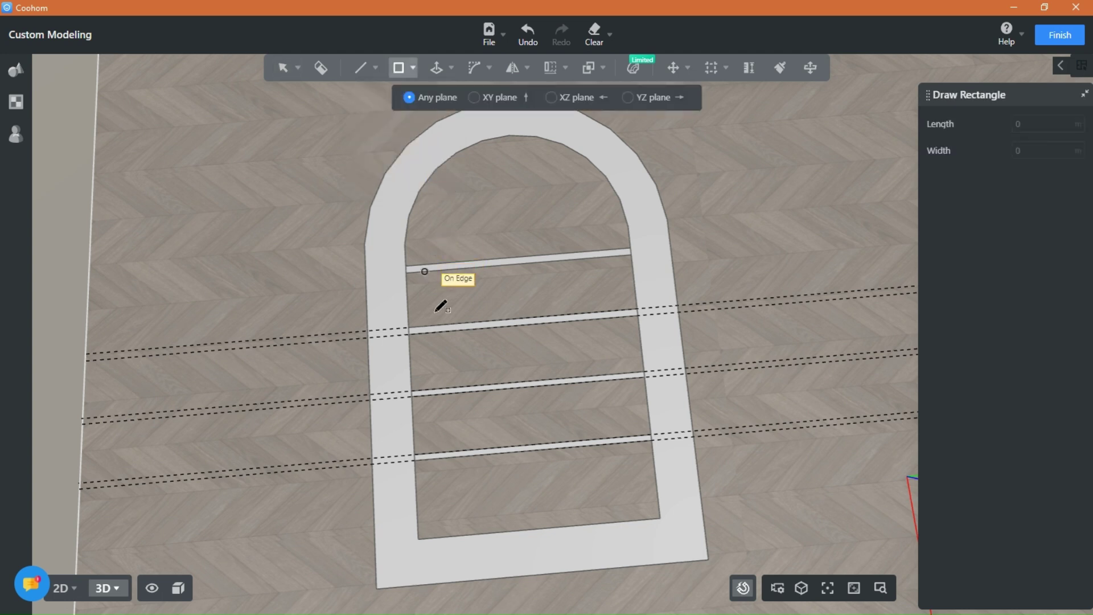
click(529, 386)
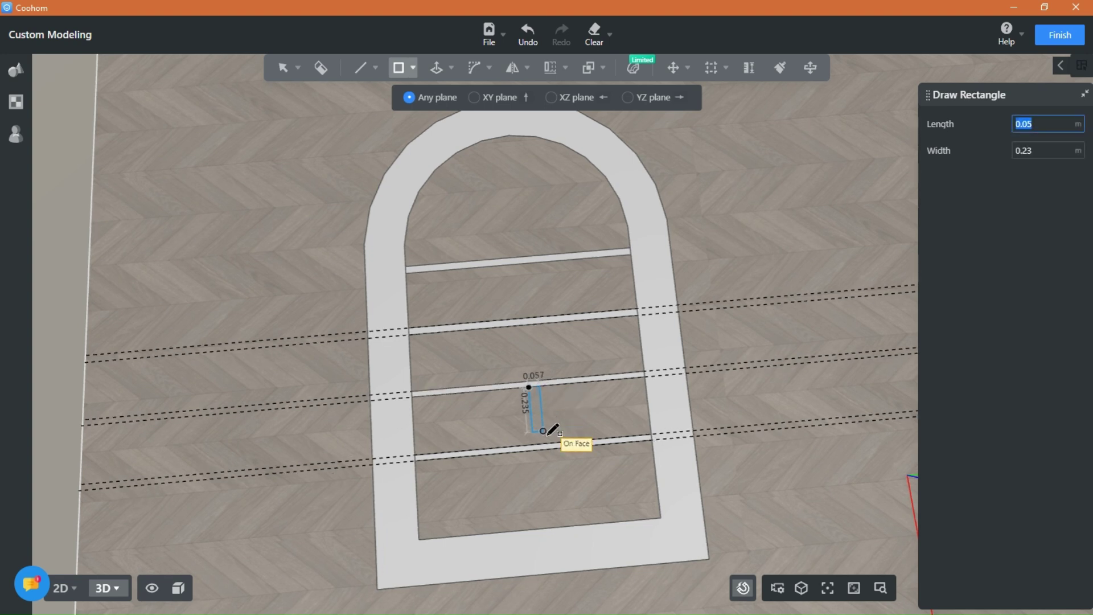
click(549, 529)
key(space)
- Delete the four filled faces on both sides of the vertical divider, above and below the lowest shelf
click(478, 431)
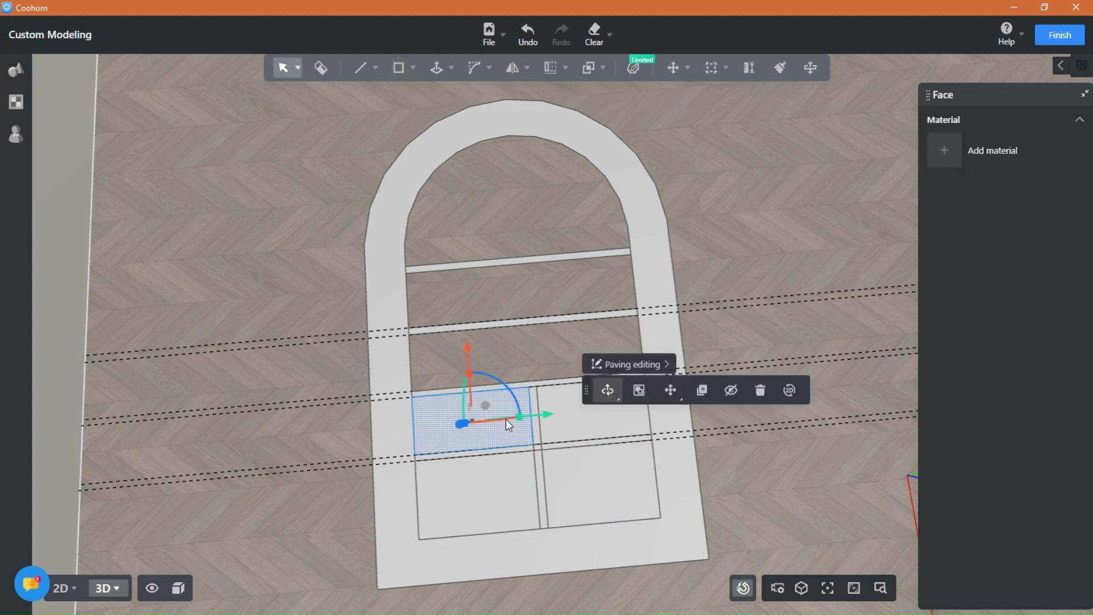
key(Delete)
click(589, 426)
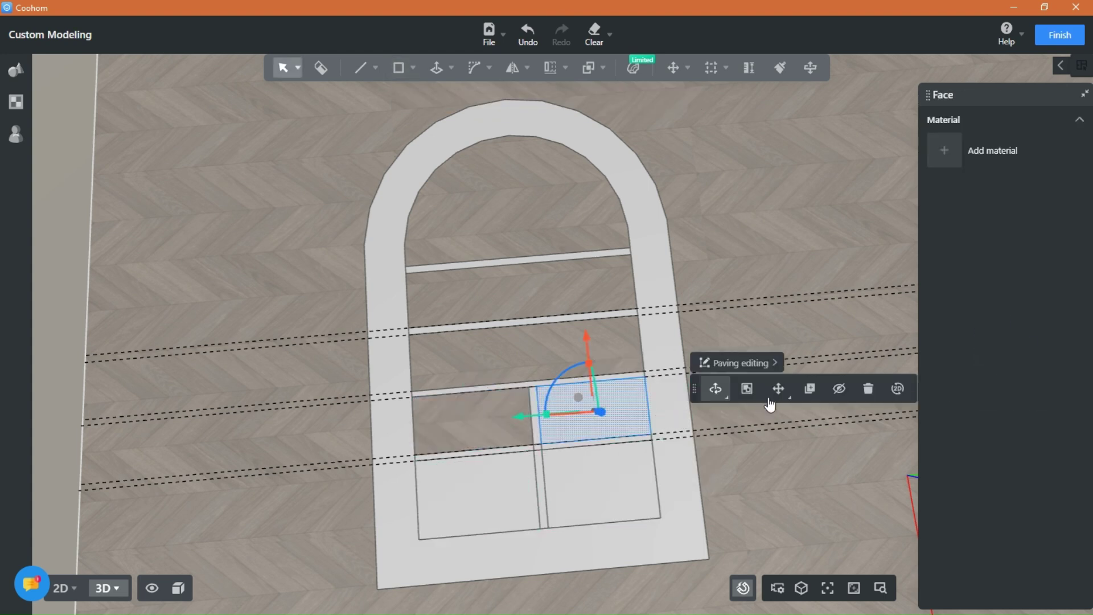
click(869, 391)
click(621, 500)
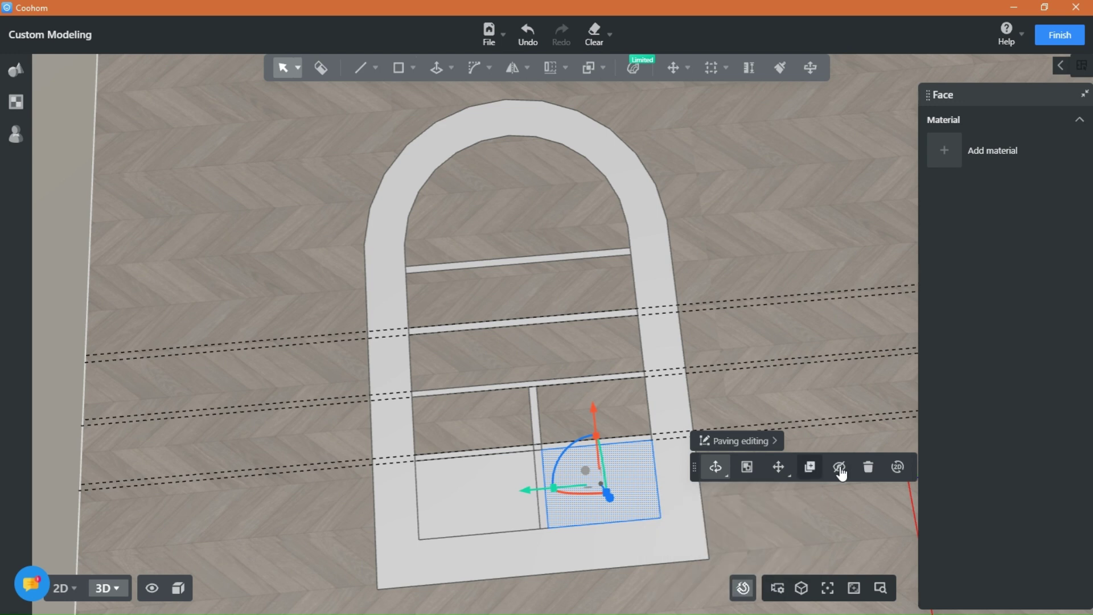
click(867, 468)
click(491, 487)
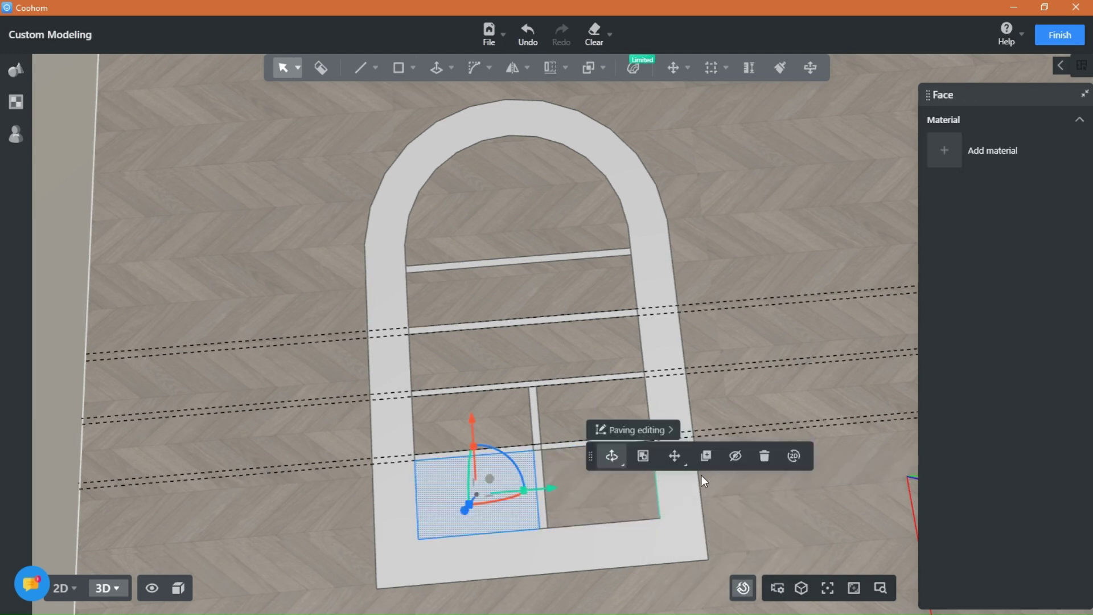
click(765, 456)
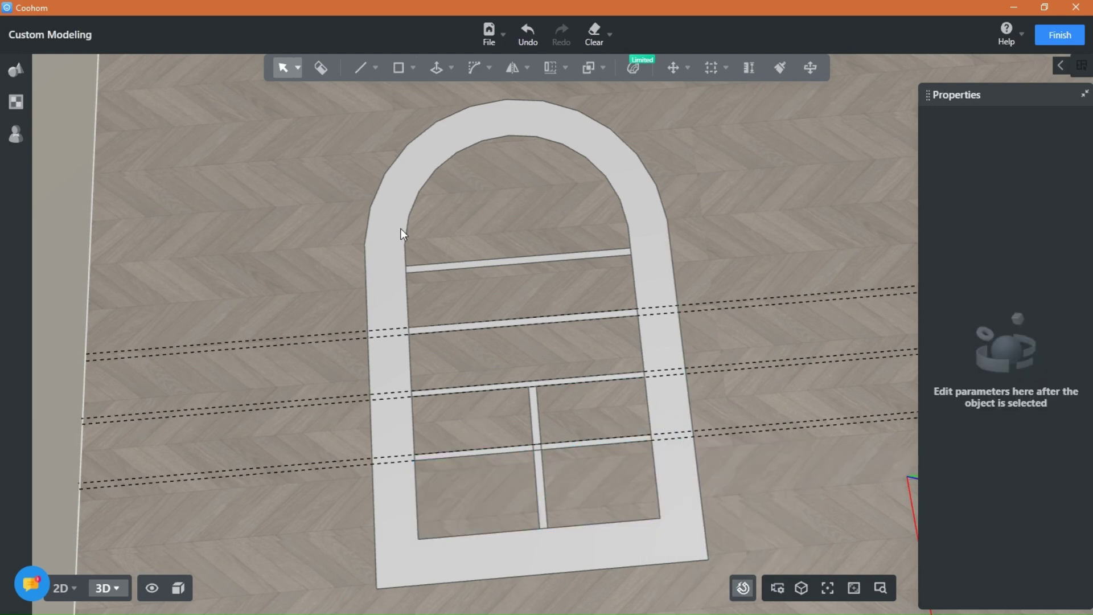
- Delete the short edge separating the vertical divider's top end from the third shelf
scroll(555, 401, up, 5)
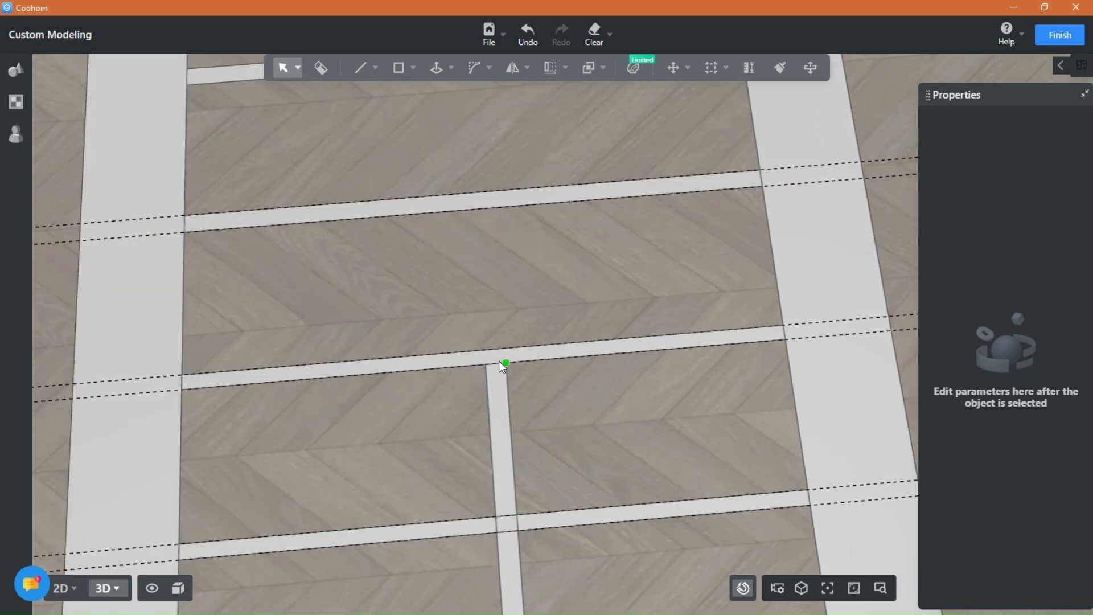
click(497, 364)
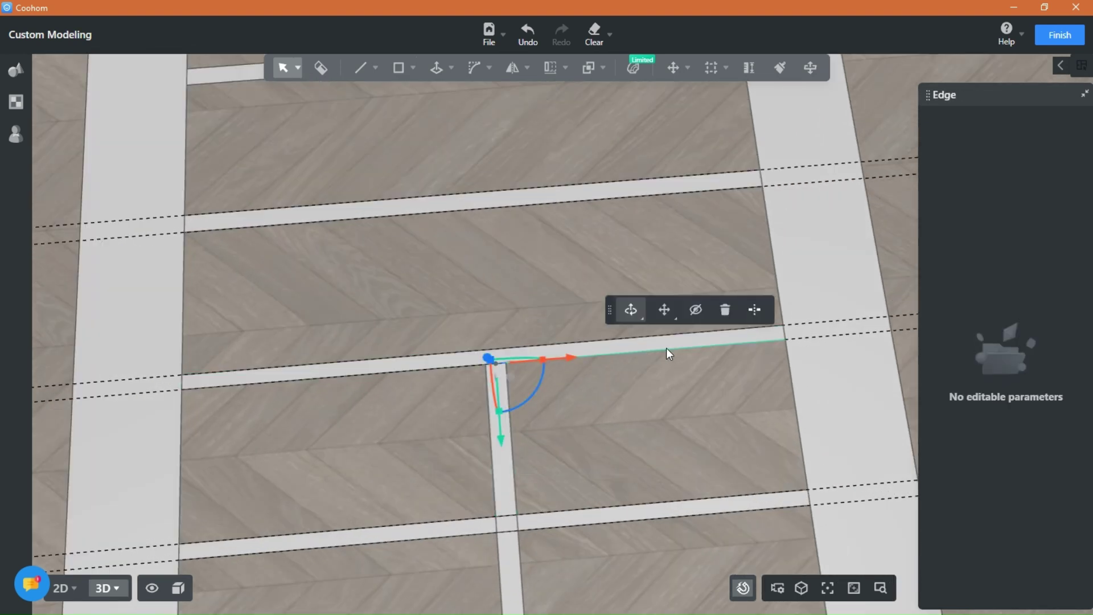
click(725, 311)
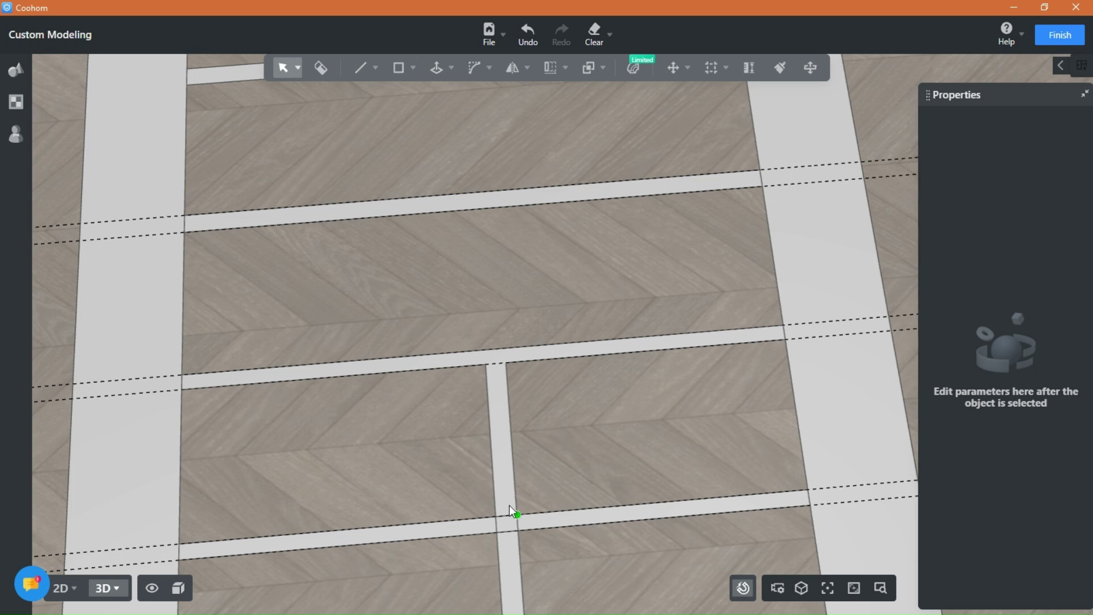
- Clear all guide lines from the model
middle_drag(509, 501, 496, 417)
mouse_move(593, 47)
click(590, 96)
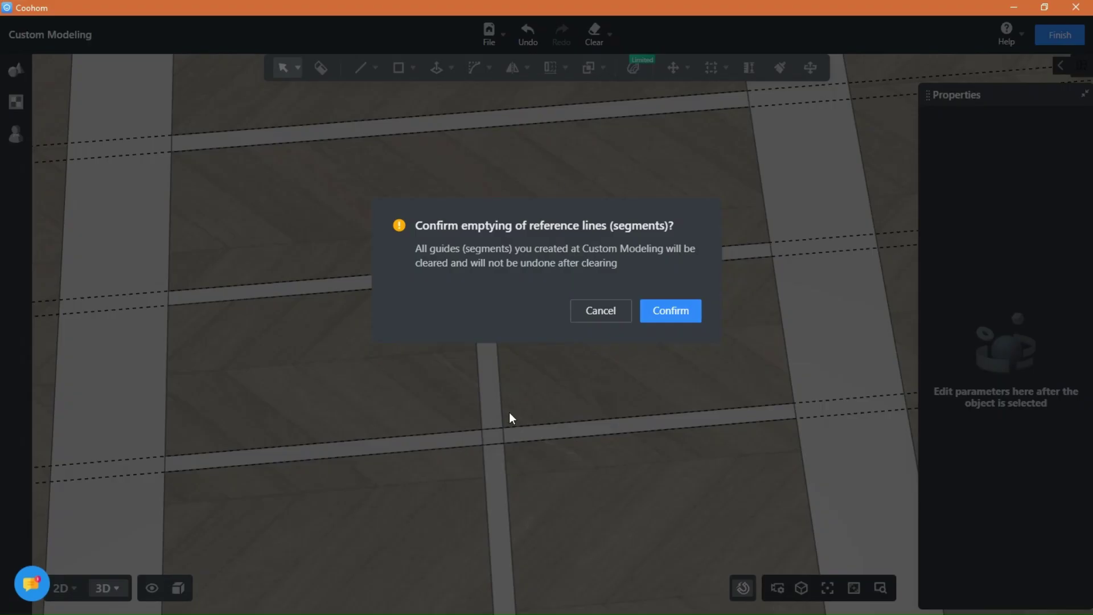
click(671, 311)
- Delete the four short edges where the vertical divider crosses the lowest shelf to merge their faces
scroll(442, 449, up, 6)
click(538, 406)
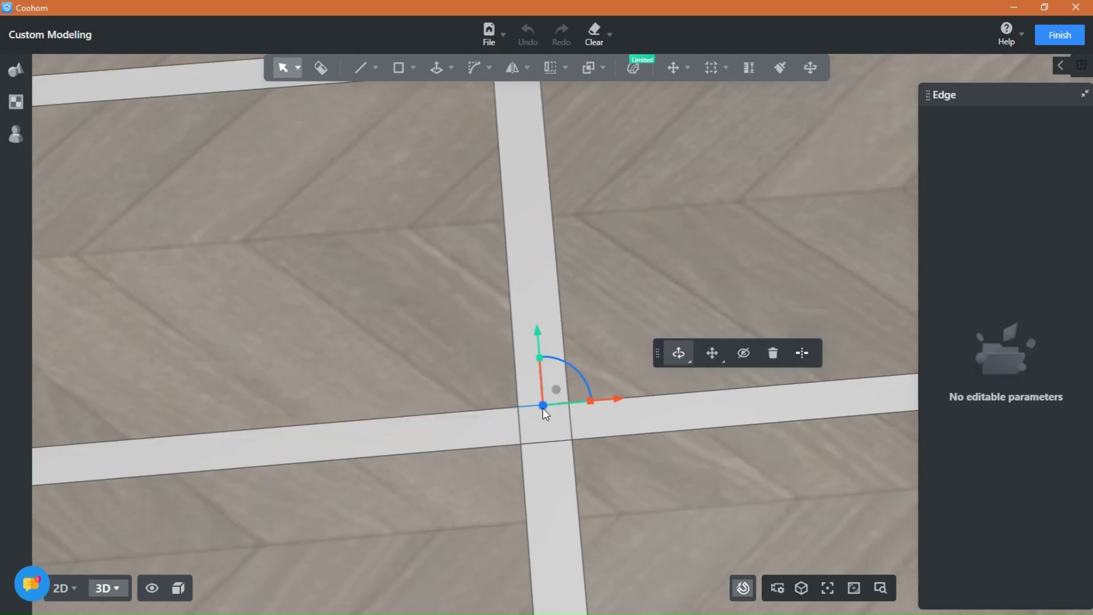
click(773, 356)
click(550, 444)
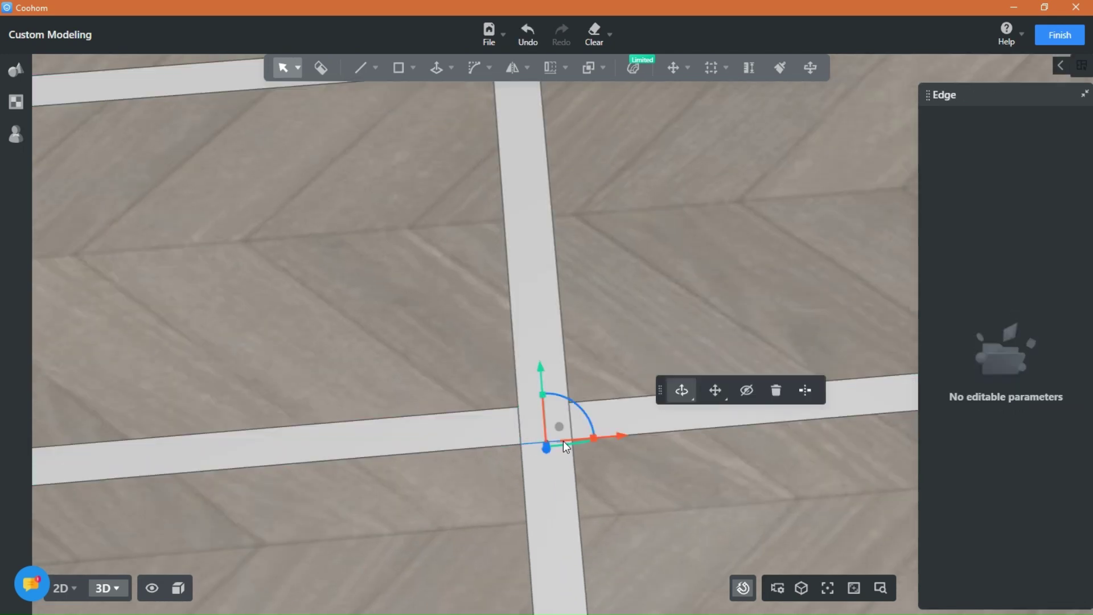
click(775, 390)
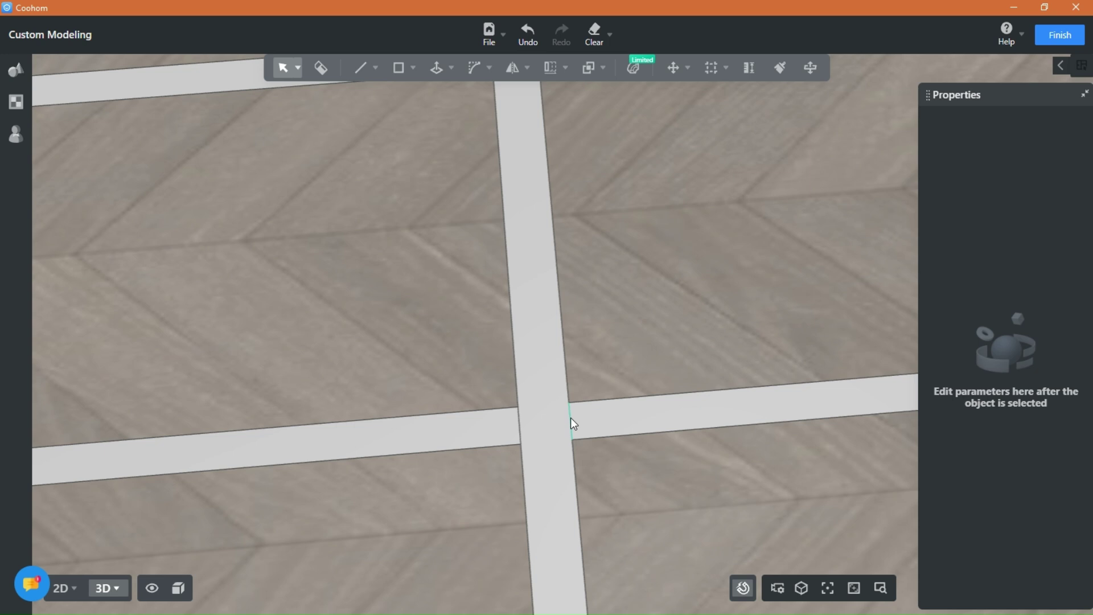
click(570, 417)
click(800, 364)
click(518, 427)
click(747, 375)
- Delete the short edges separating the right ends of the two lowest shelves from the frame
scroll(652, 441, down, 5)
scroll(651, 443, down, 1)
middle_drag(640, 499, 435, 514)
scroll(580, 482, up, 9)
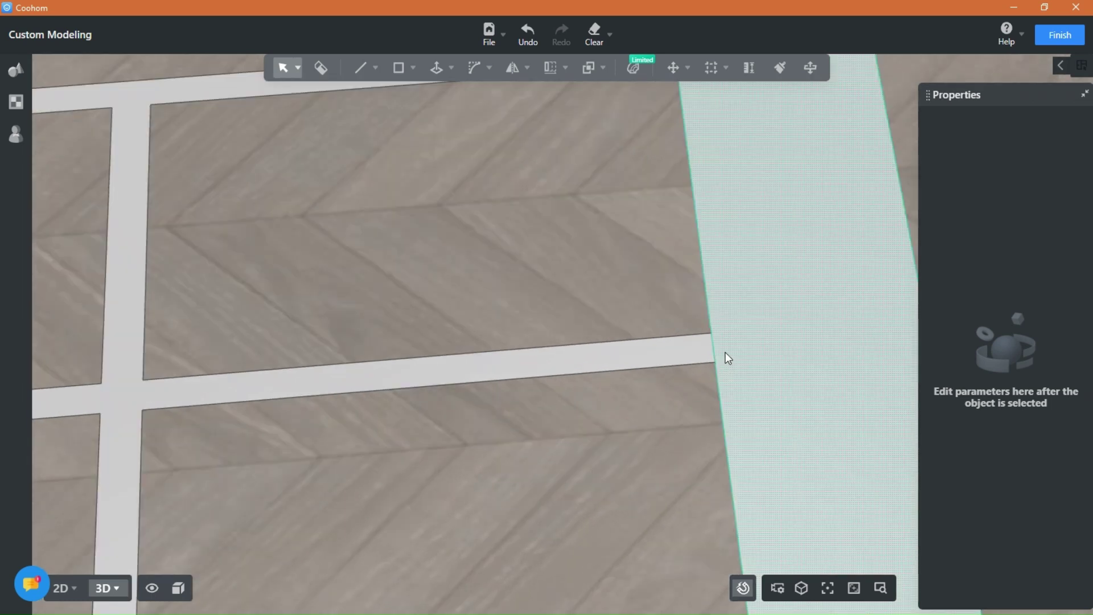
click(712, 349)
click(870, 298)
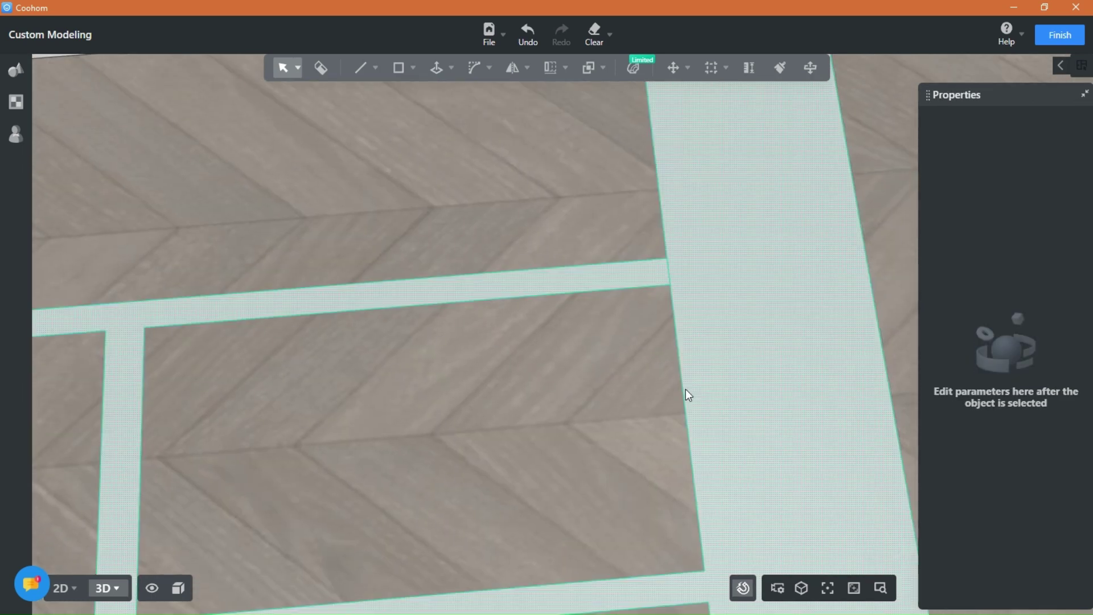
click(668, 272)
click(869, 220)
- Delete the short edge between the vertical divider's bottom end and the frame's base
scroll(336, 415, down, 6)
middle_drag(325, 419, 530, 274)
scroll(488, 477, up, 6)
click(528, 407)
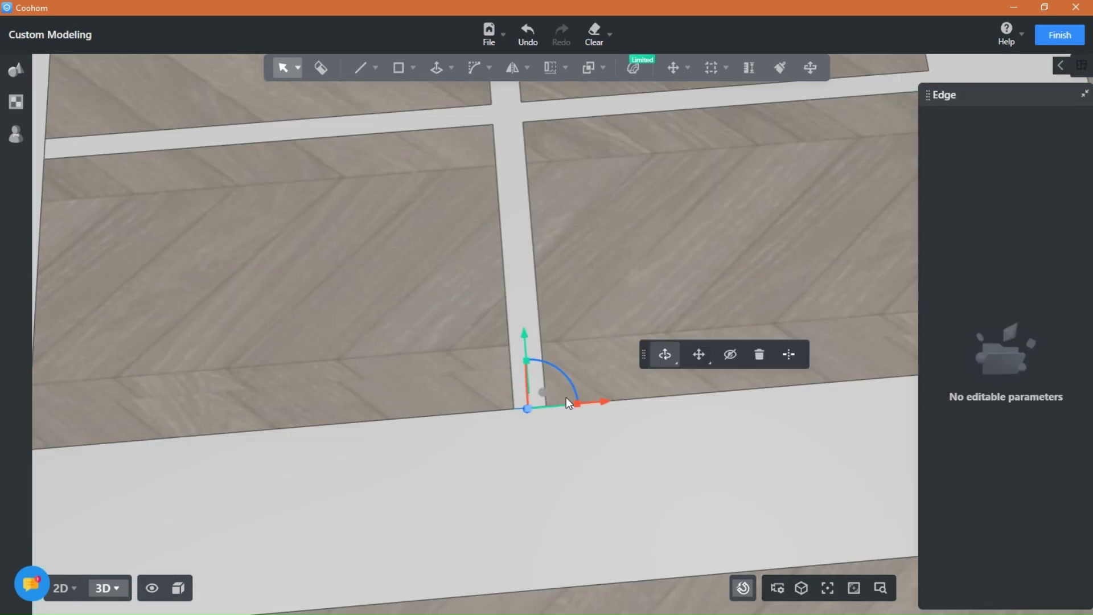
click(759, 354)
- Delete the short edges separating the left ends of the second and third shelves from the frame
middle_drag(148, 222, 295, 319)
scroll(454, 239, down, 3)
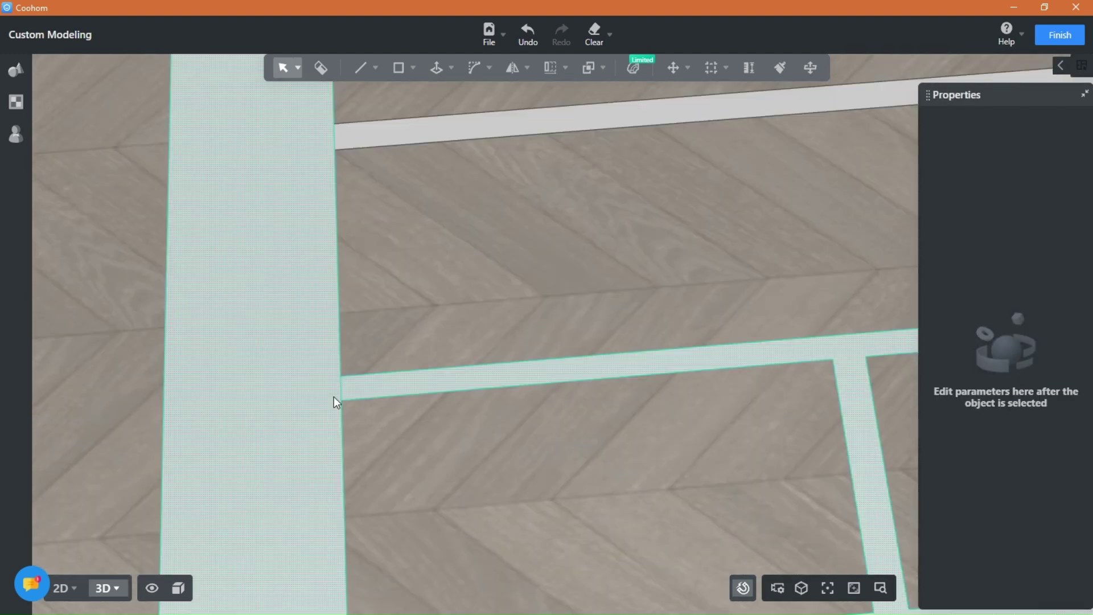
click(340, 389)
click(571, 337)
middle_drag(450, 239, 443, 396)
click(323, 280)
click(554, 236)
- Delete the remaining short edges at the right ends of the two upper shelves and the left end of the top shelf
scroll(570, 296, down, 3)
middle_drag(674, 342, 308, 441)
scroll(638, 350, up, 3)
click(641, 341)
click(866, 287)
middle_drag(615, 170, 606, 288)
click(608, 215)
click(832, 169)
middle_drag(250, 398, 765, 404)
click(161, 295)
click(389, 243)
scroll(401, 357, down, 3)
middle_drag(455, 564, 292, 380)
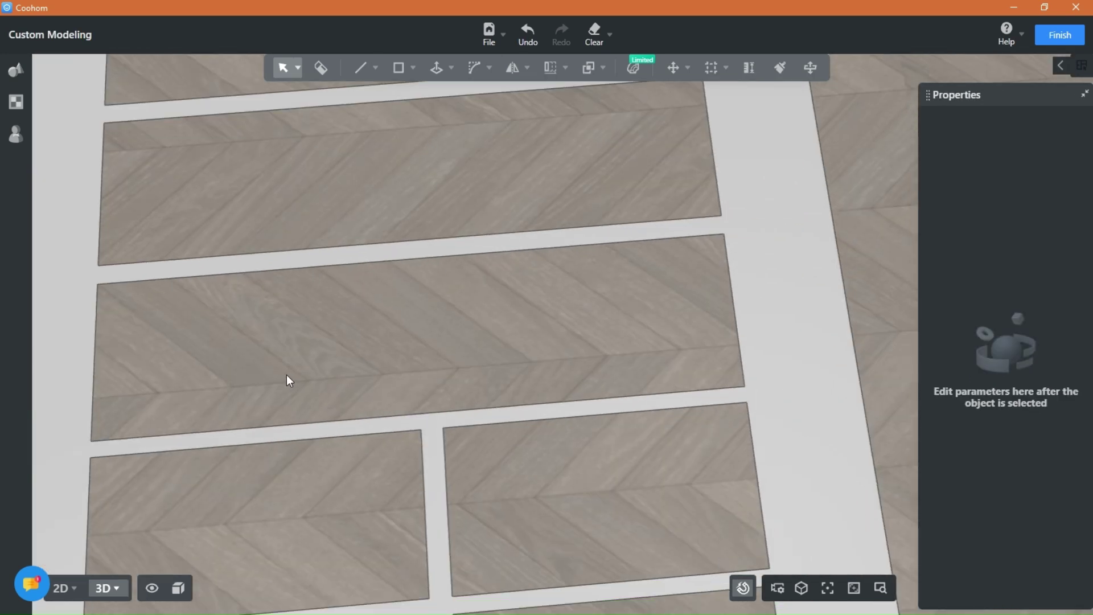
scroll(292, 383, down, 3)
scroll(626, 171, down, 3)
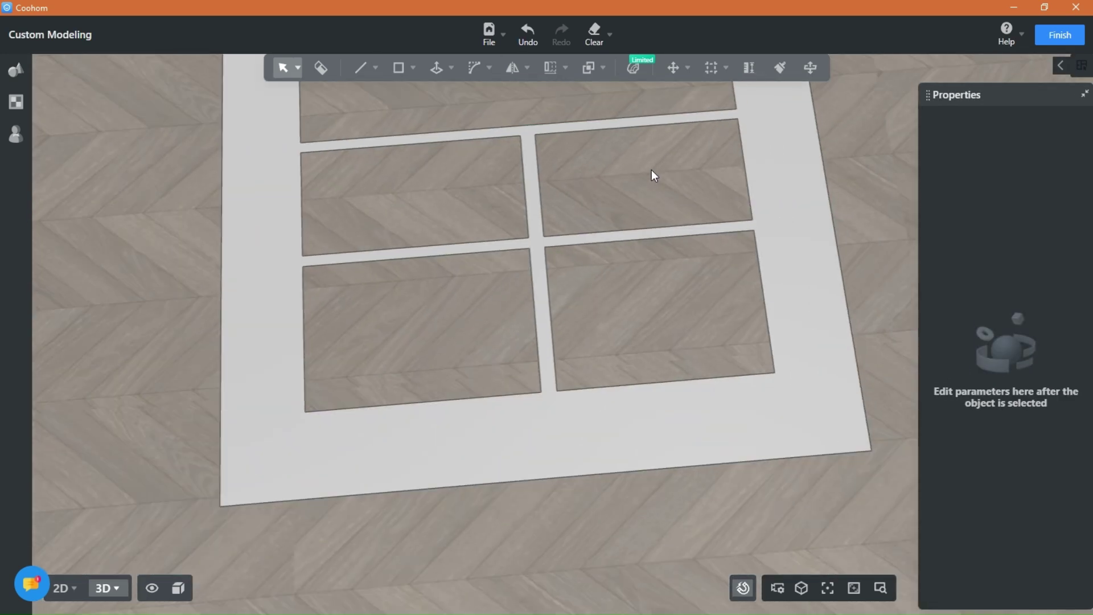
- Extrude the merged bookshelf face 0.40 m with Push/Pull to give the frame, shelves and divider depth
scroll(648, 181, down, 3)
right_drag(456, 313, 539, 340)
scroll(539, 341, down, 2)
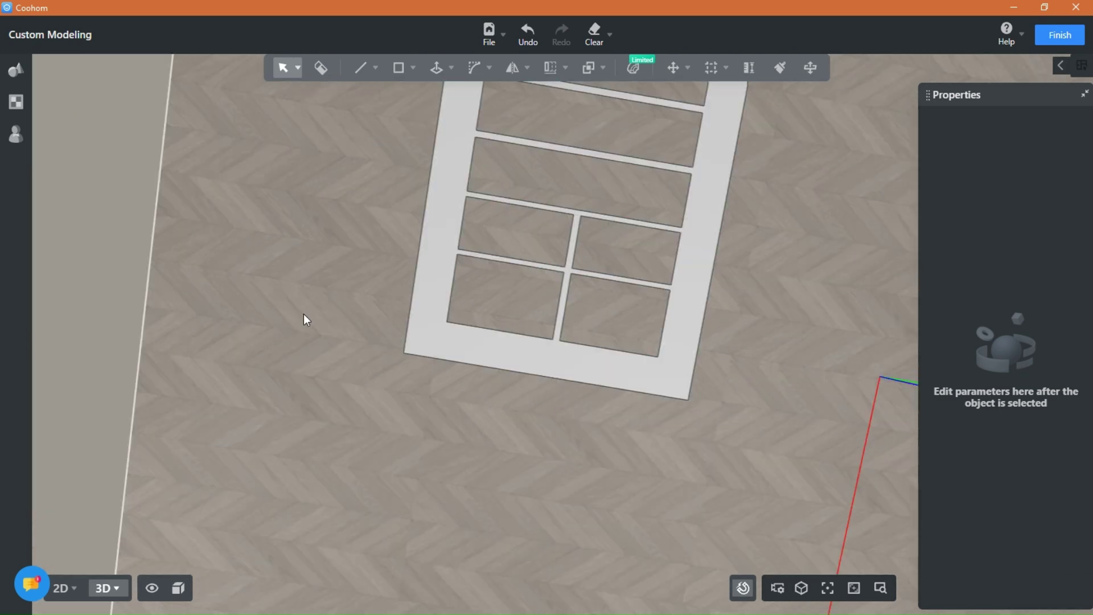
right_drag(315, 319, 500, 225)
click(450, 66)
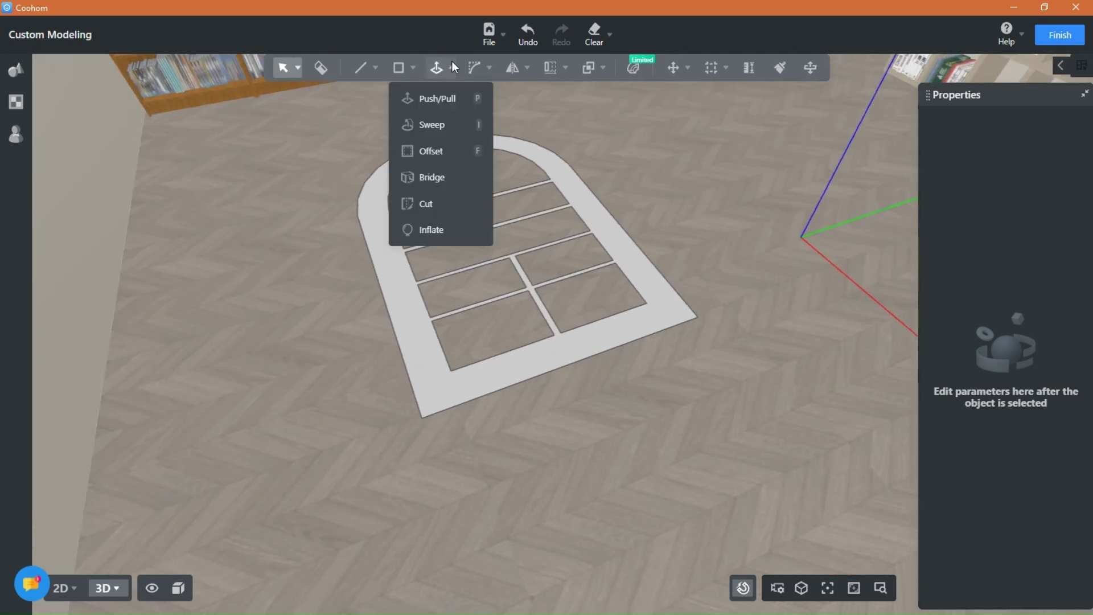
click(432, 97)
right_drag(317, 224, 411, 412)
click(411, 411)
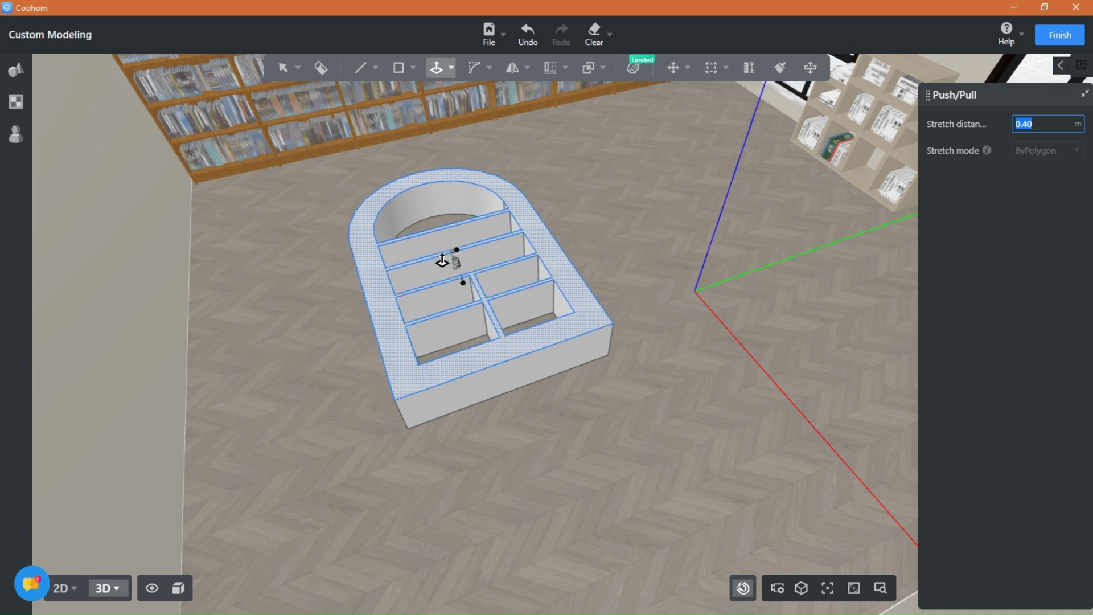
click(442, 264)
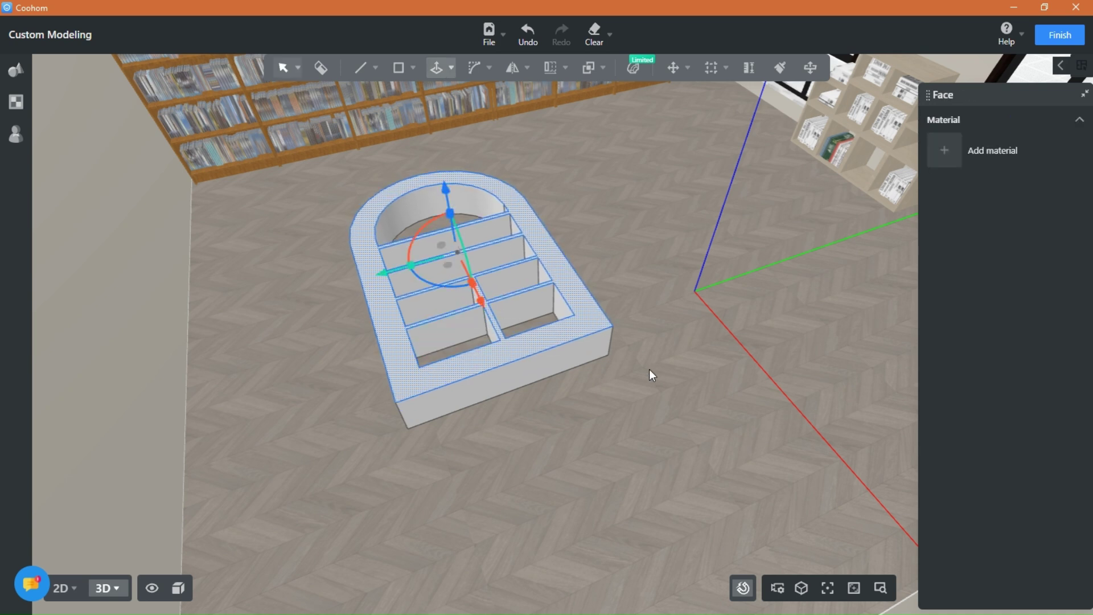
click(482, 429)
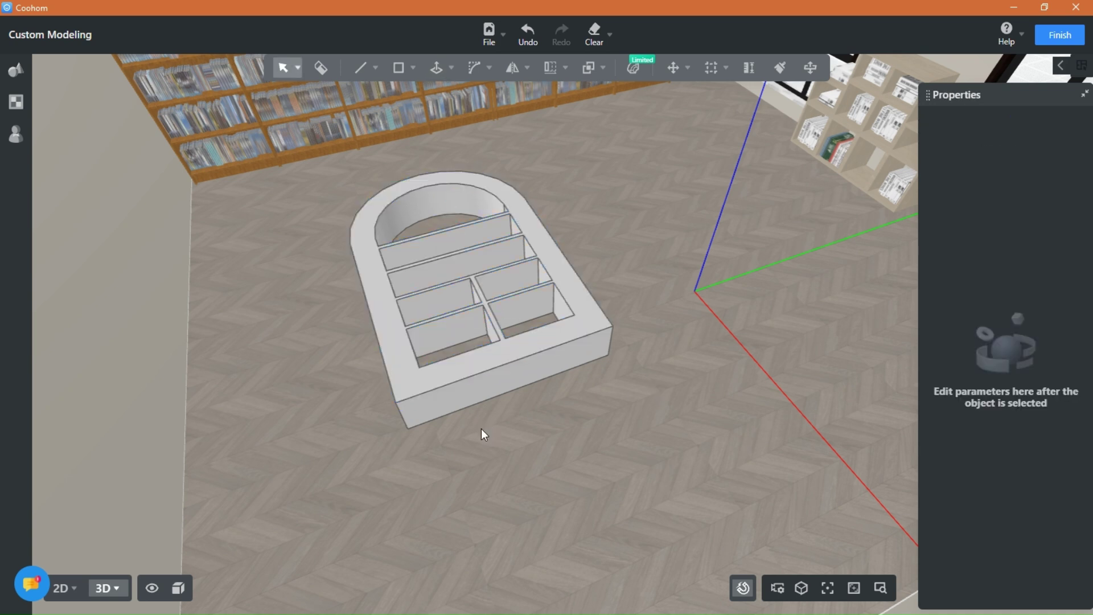
- Select the whole extruded bookshelf and combine all its elements into a group
click(445, 401)
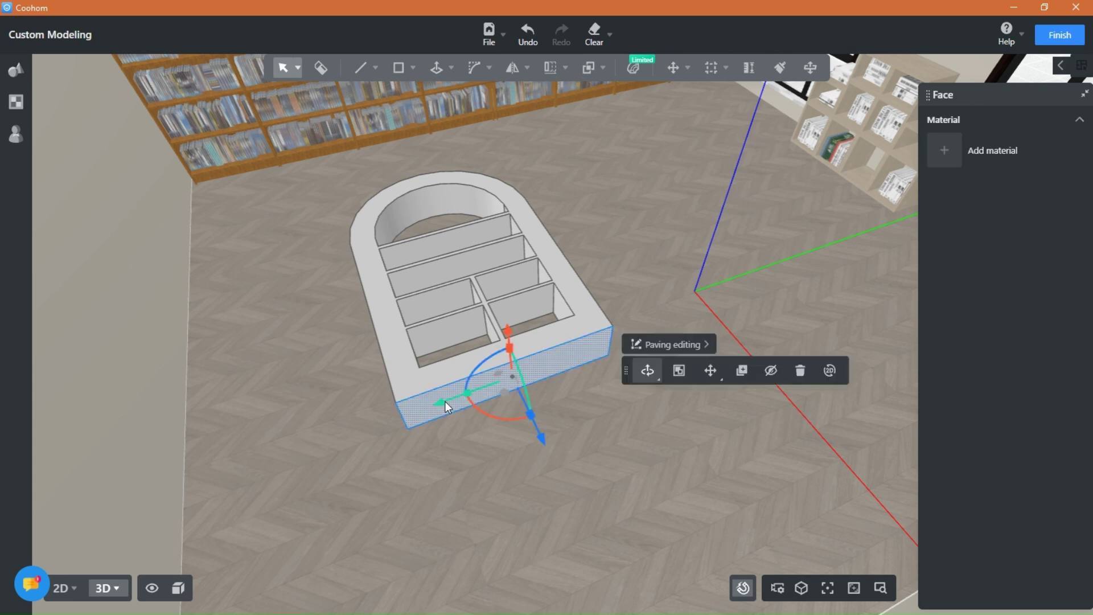
triple_click(425, 380)
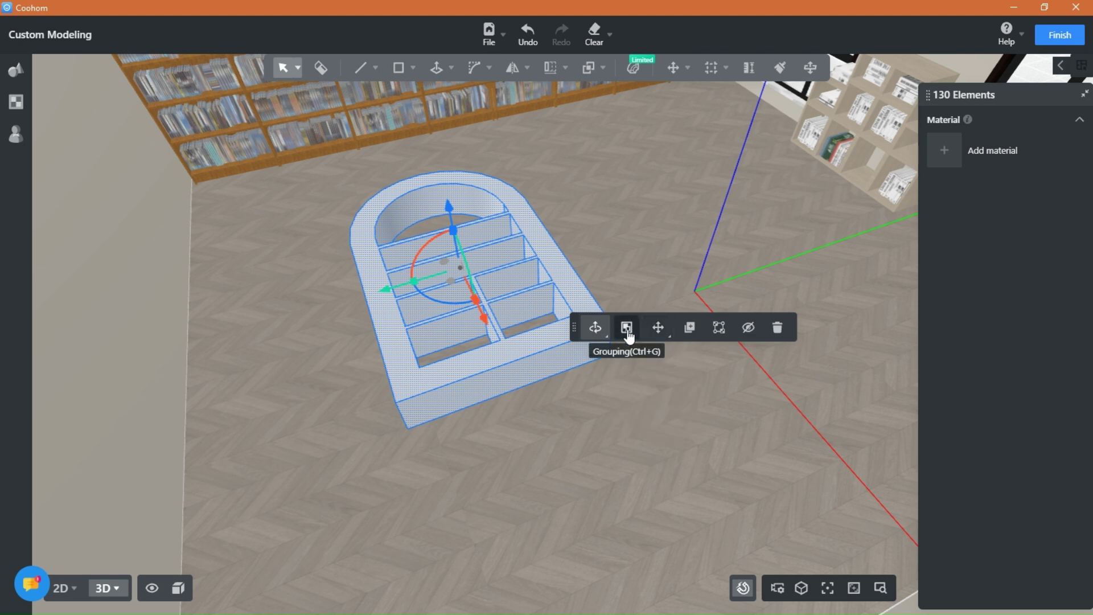
click(627, 329)
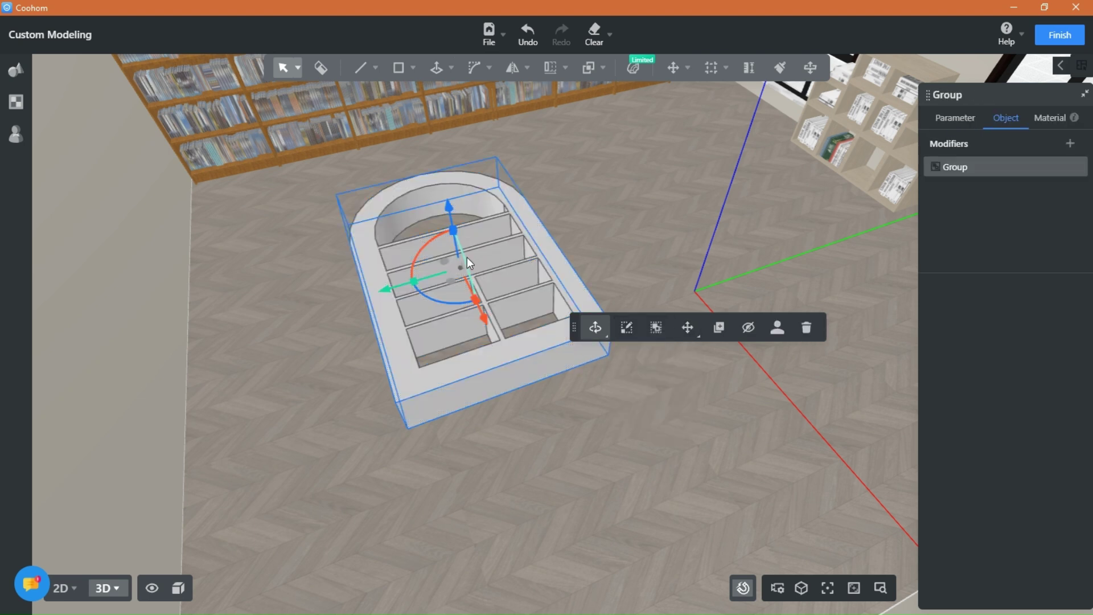
- Rotate the bookshelf group upright and raise it so that its base stands on the floor
drag(467, 257, 473, 343)
middle_drag(503, 414, 458, 339)
scroll(457, 339, down, 2)
middle_drag(454, 212, 458, 182)
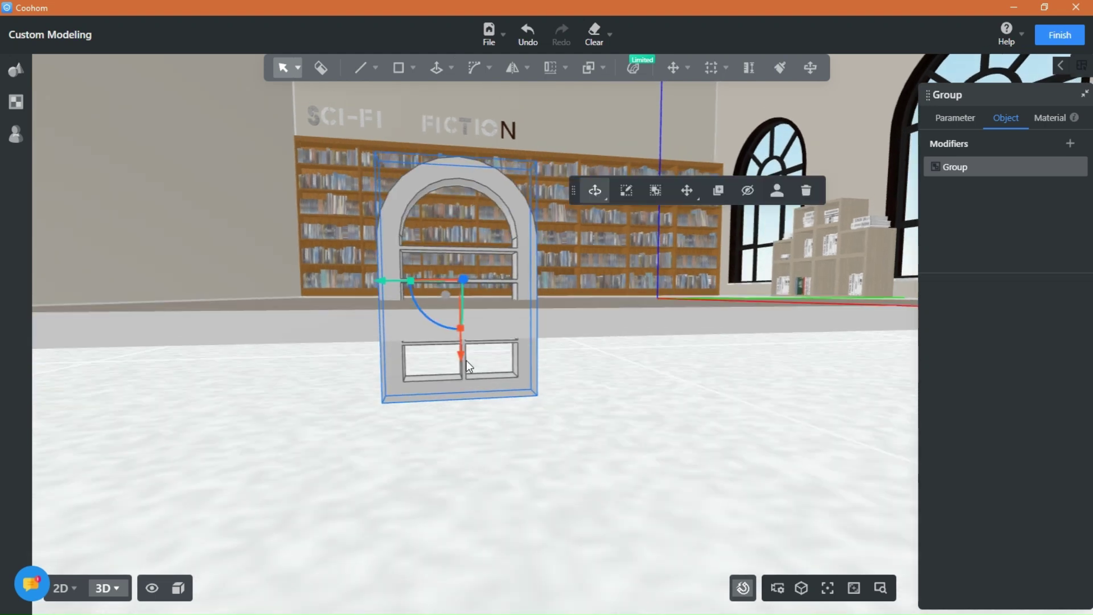
drag(465, 363, 468, 252)
right_drag(575, 328, 575, 390)
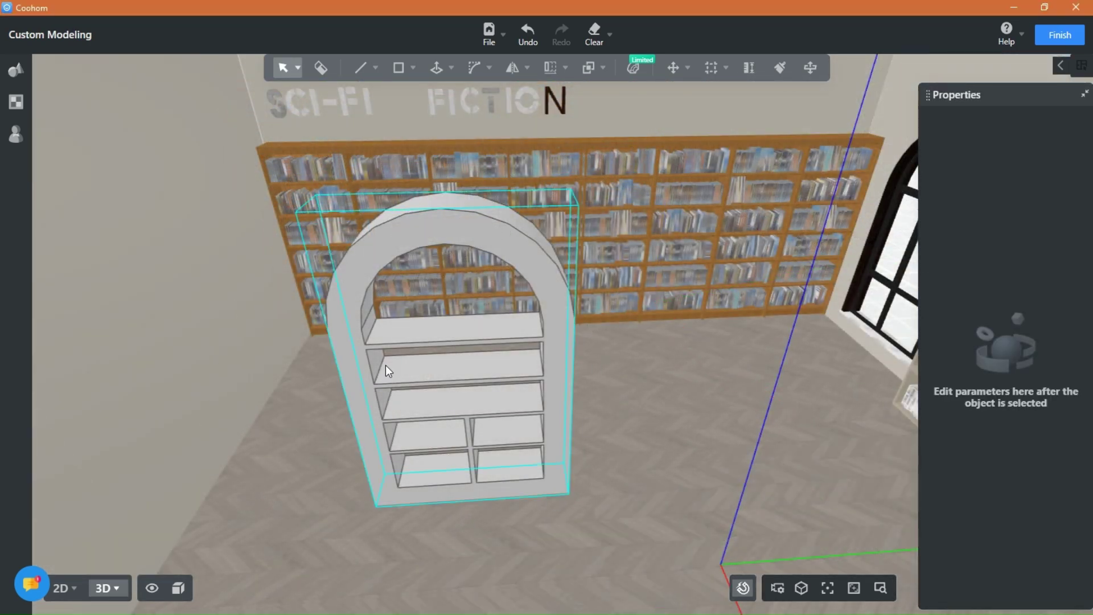
- Ungroup the upright bookshelf so its individual edges can be edited
middle_drag(451, 403, 479, 273)
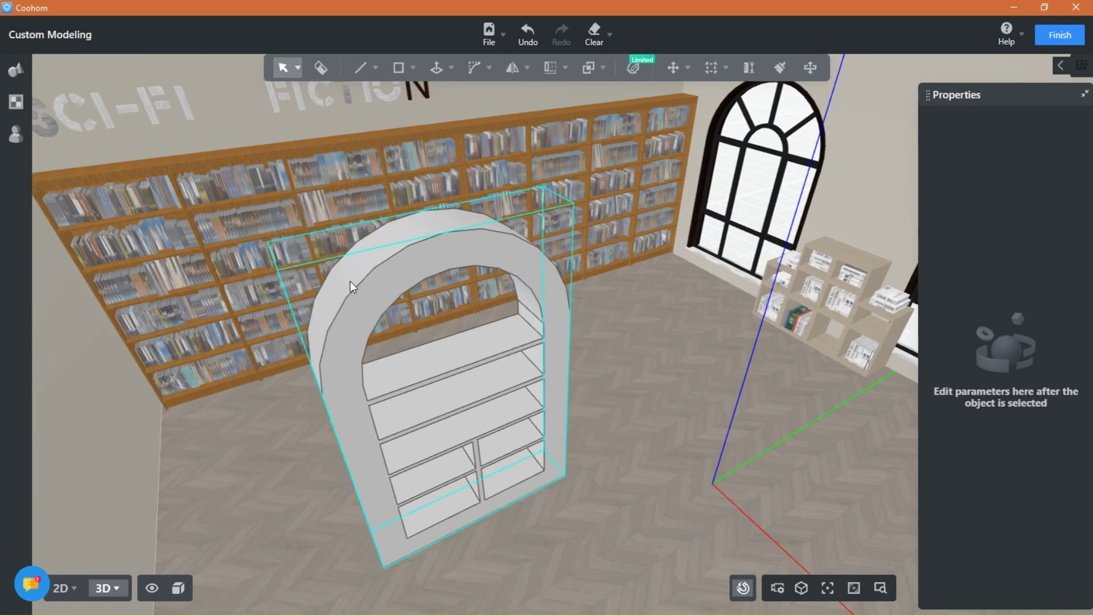
click(459, 246)
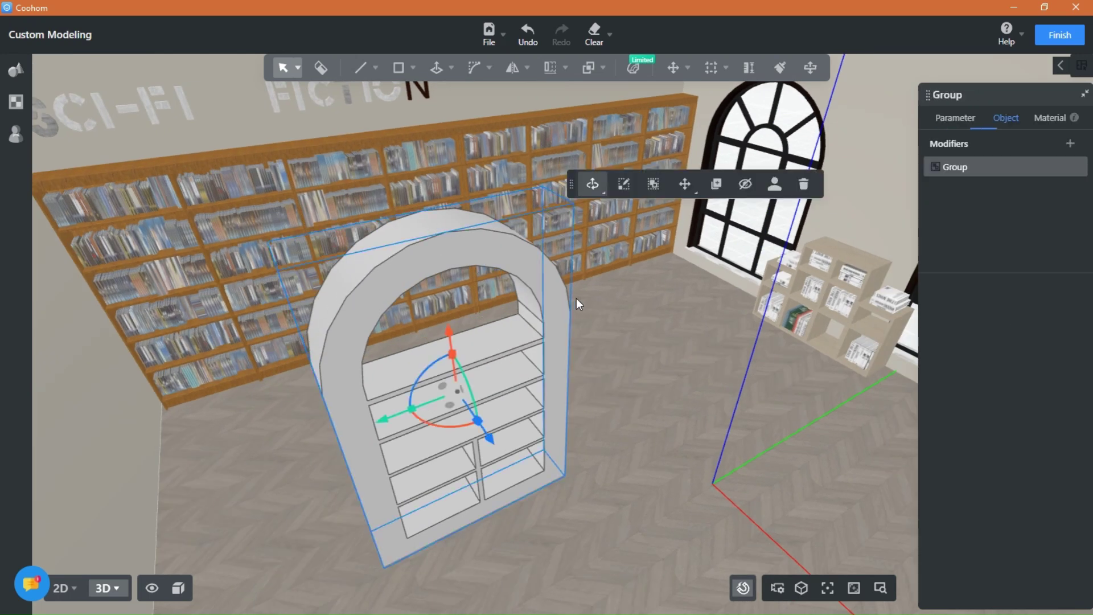
click(655, 187)
- Round both outer curved edges of the arch with a 3D fillet of 0.1 m radius and smooth transition
mouse_move(474, 77)
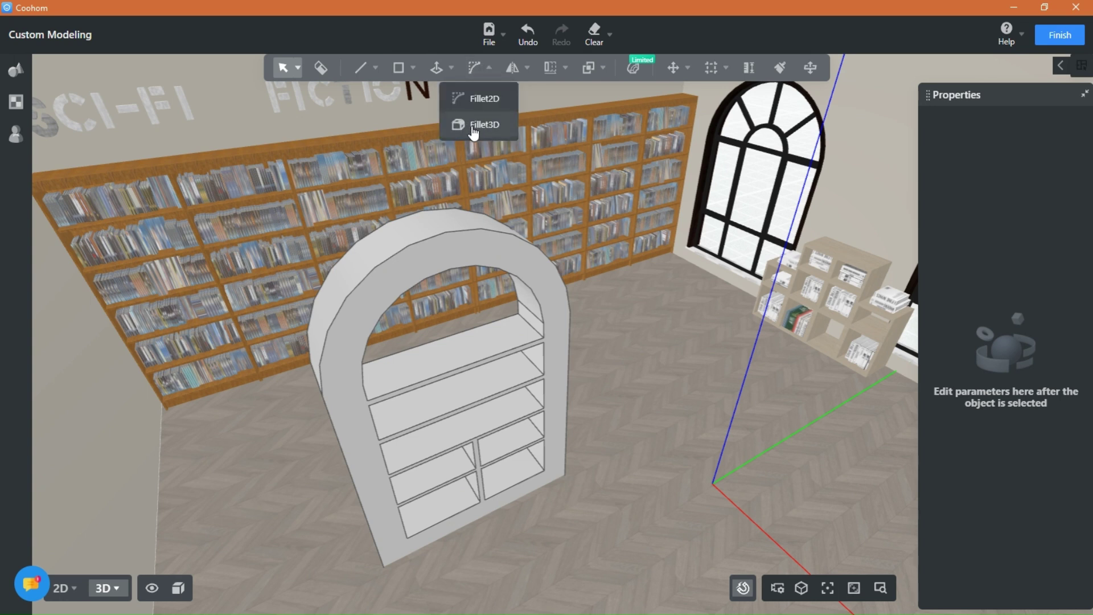
click(475, 125)
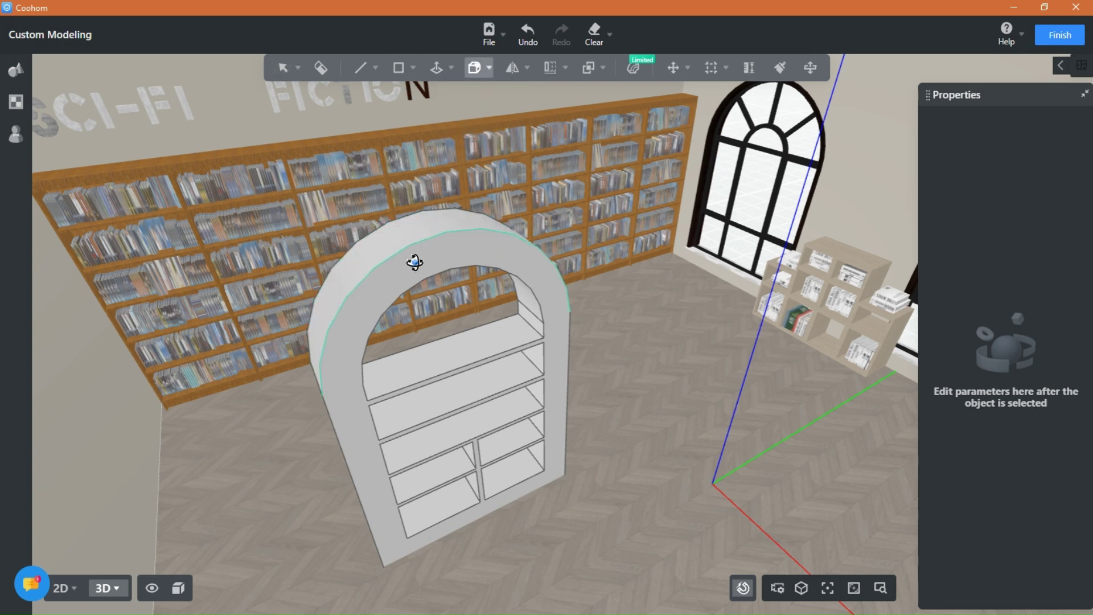
click(412, 246)
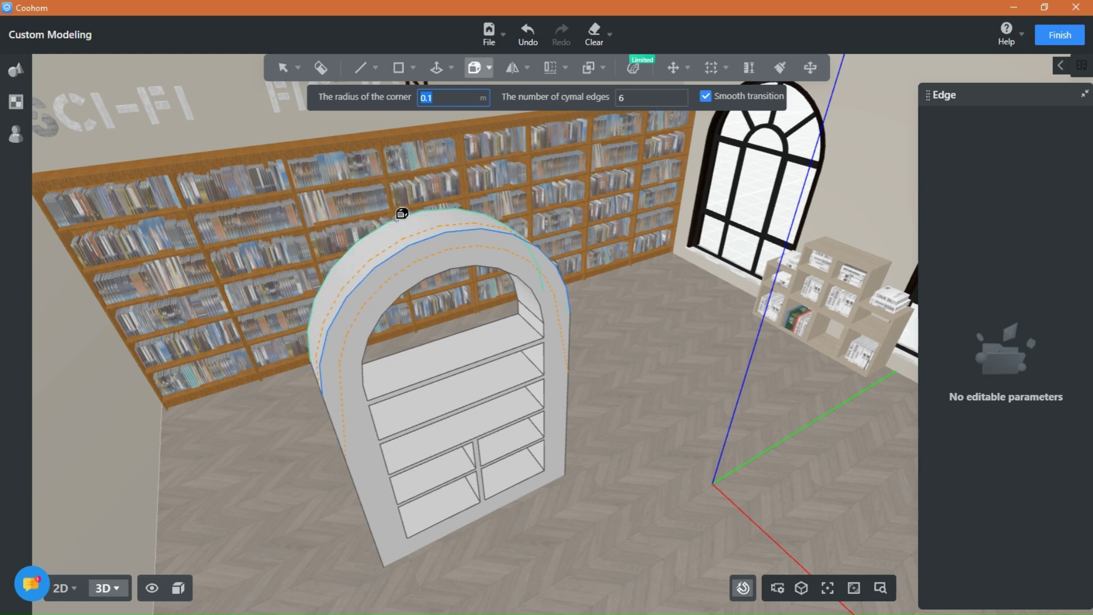
click(401, 216)
middle_drag(293, 420, 682, 416)
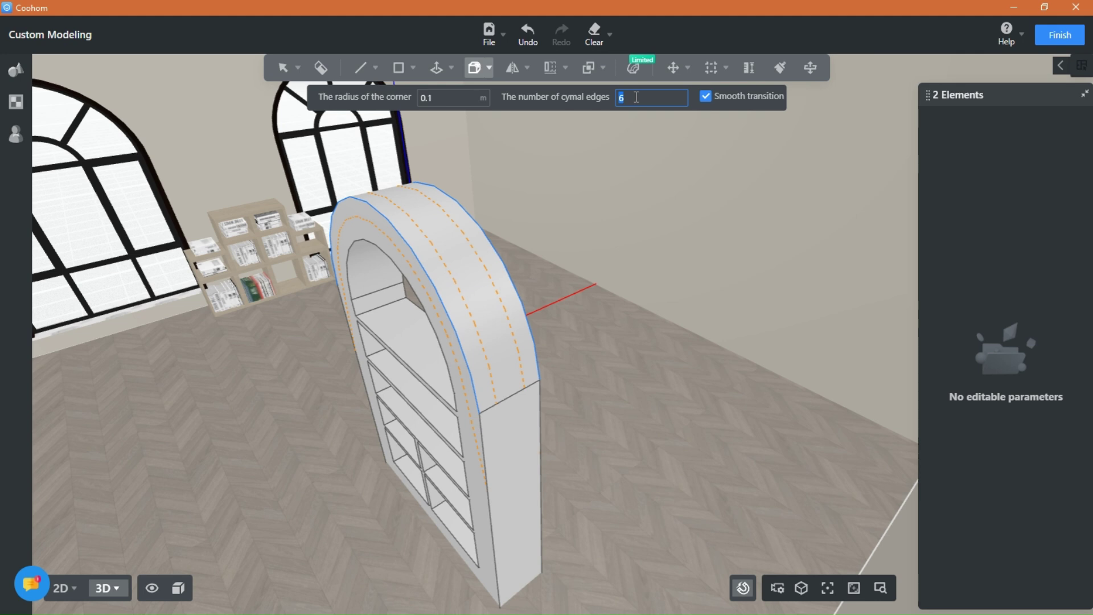
key(Return)
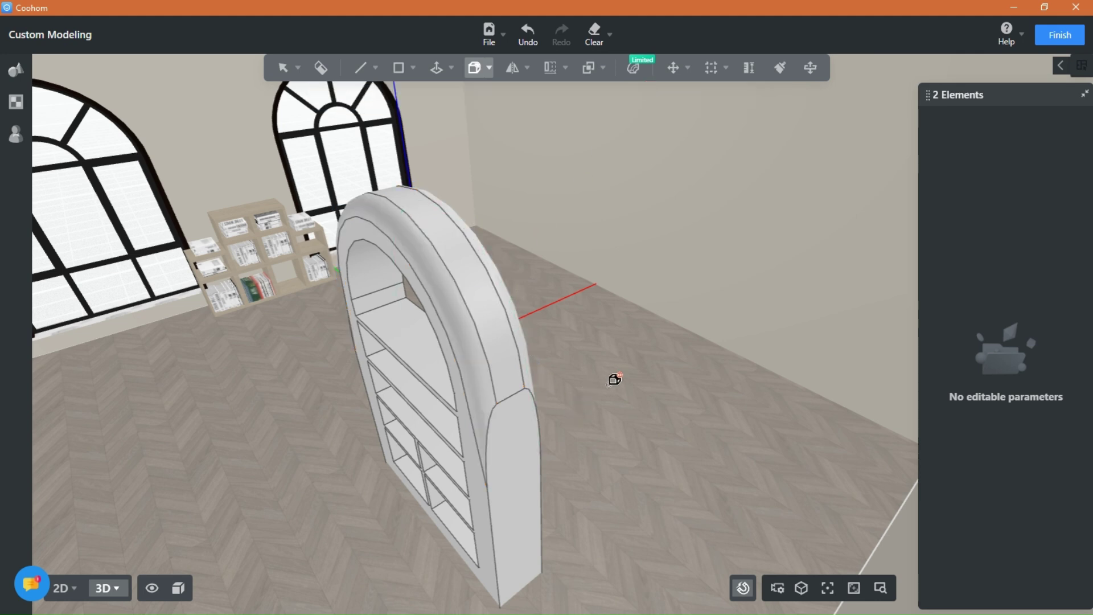
- Select all elements of the rounded bookshelf and group them again
drag(608, 382, 261, 427)
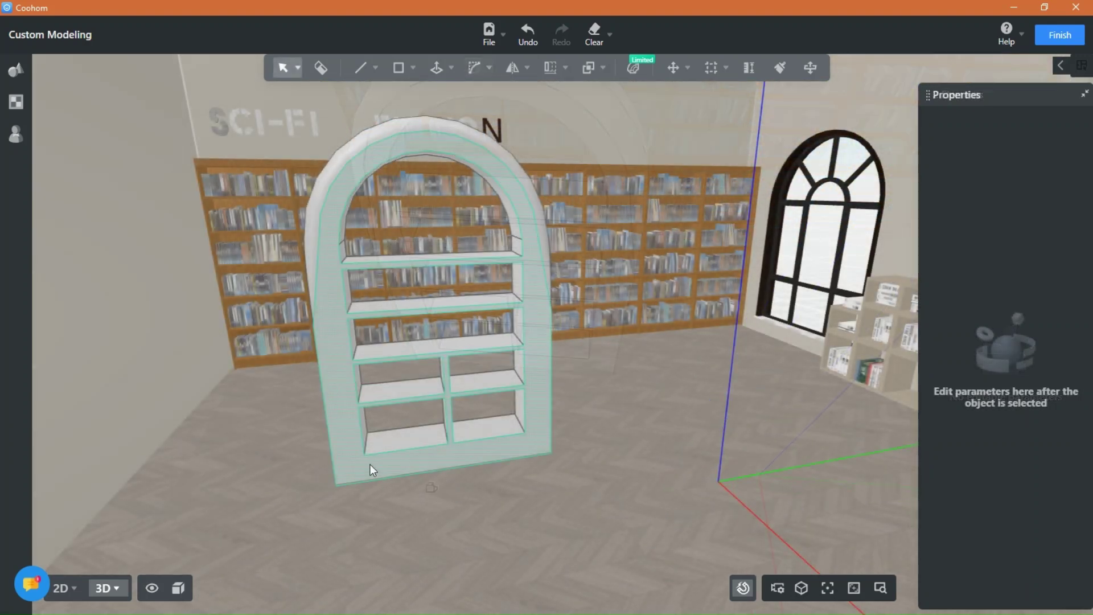
click(355, 467)
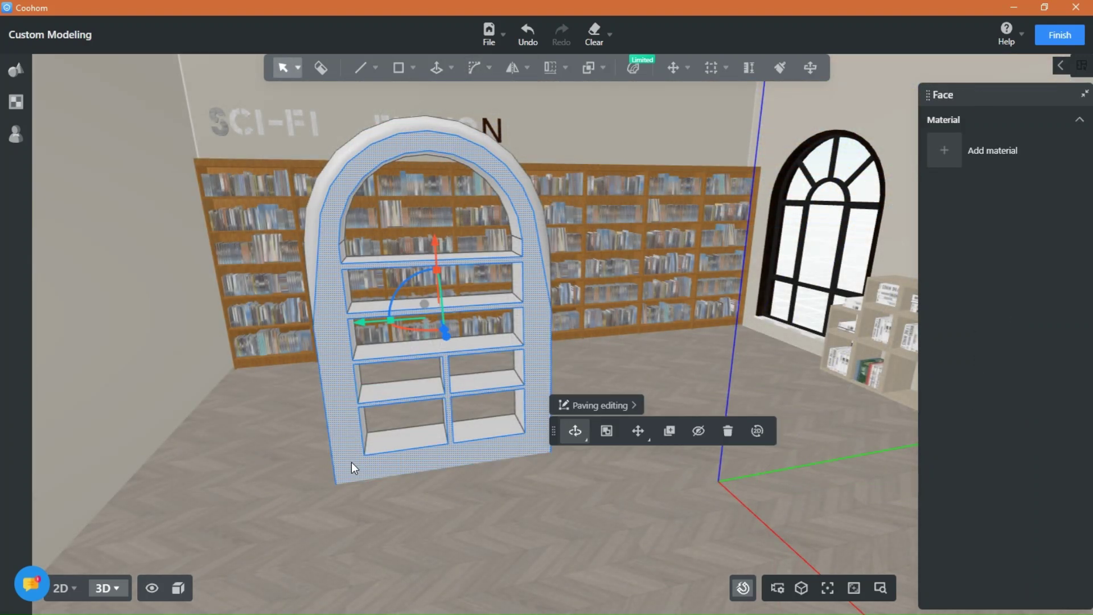
drag(336, 530, 408, 480)
triple_click(385, 412)
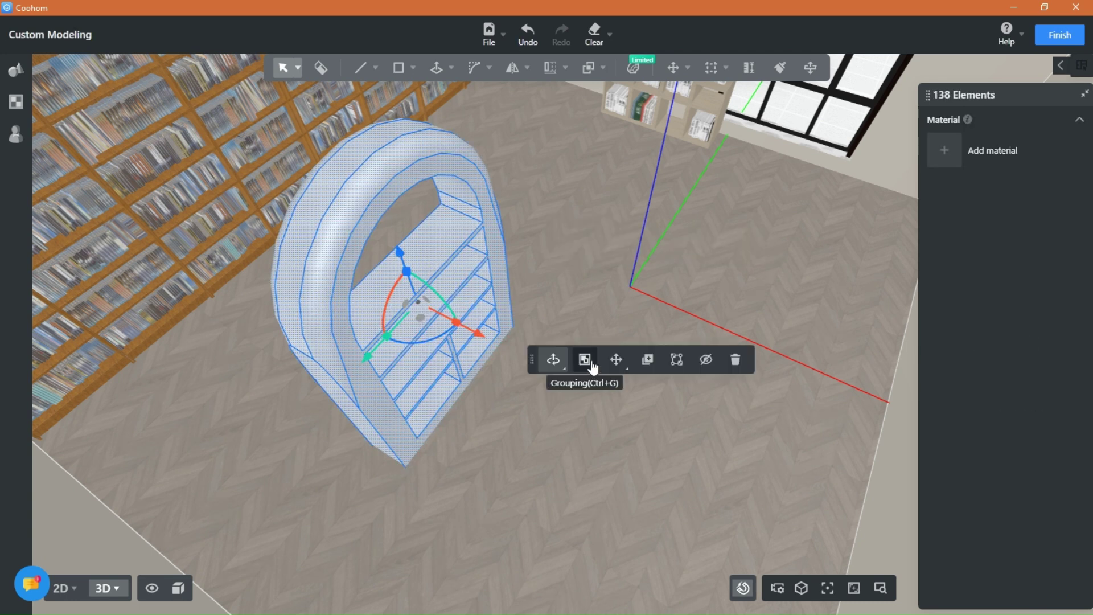
drag(514, 491, 385, 483)
- Apply a brown wood material from the Wood category to the whole bookshelf group
click(16, 106)
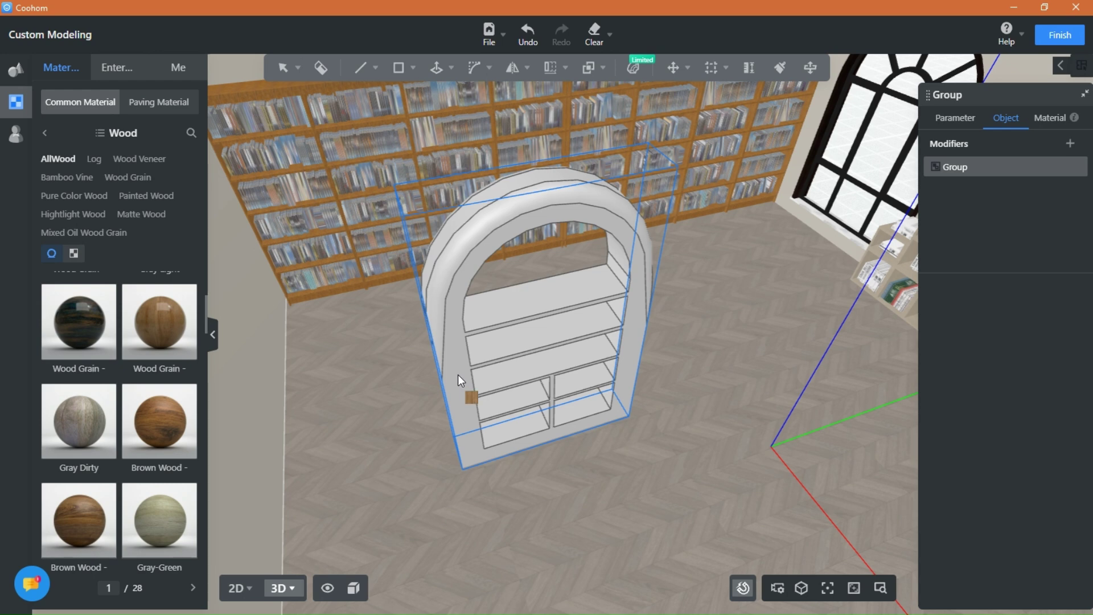
click(458, 376)
click(460, 378)
drag(654, 489, 595, 374)
click(634, 494)
click(596, 374)
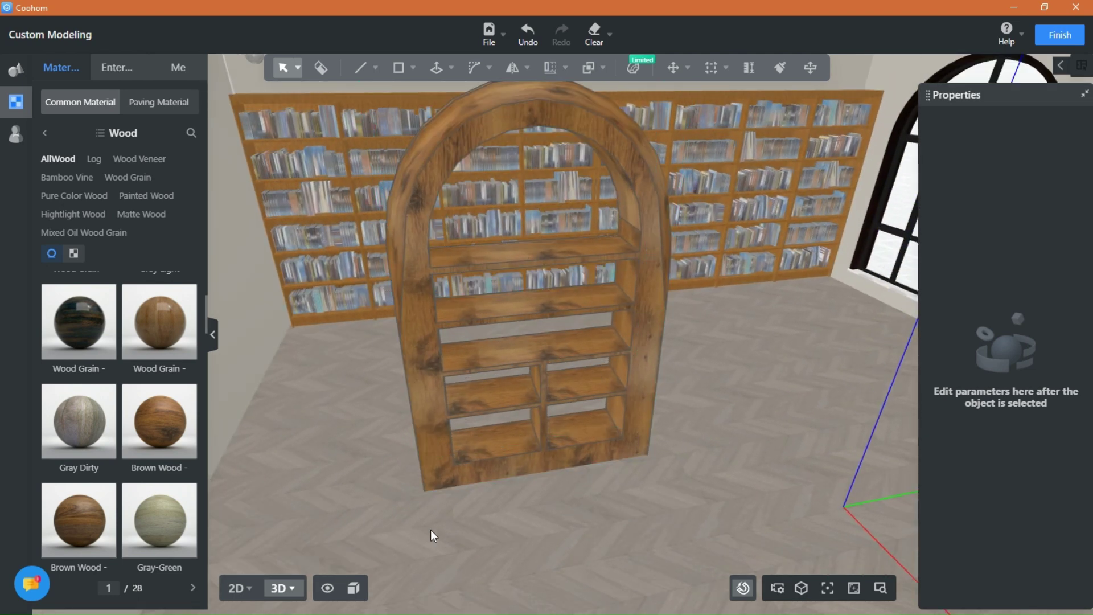
- Cut the curved inner face of the arch once along its length at a 32% offset
drag(533, 555, 738, 539)
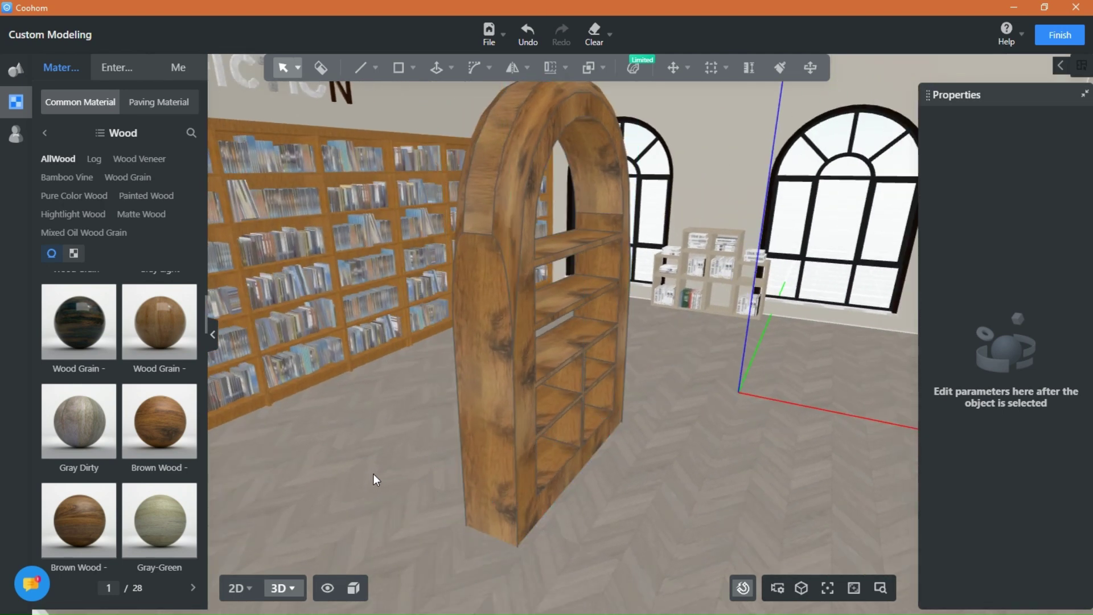
drag(376, 474, 797, 494)
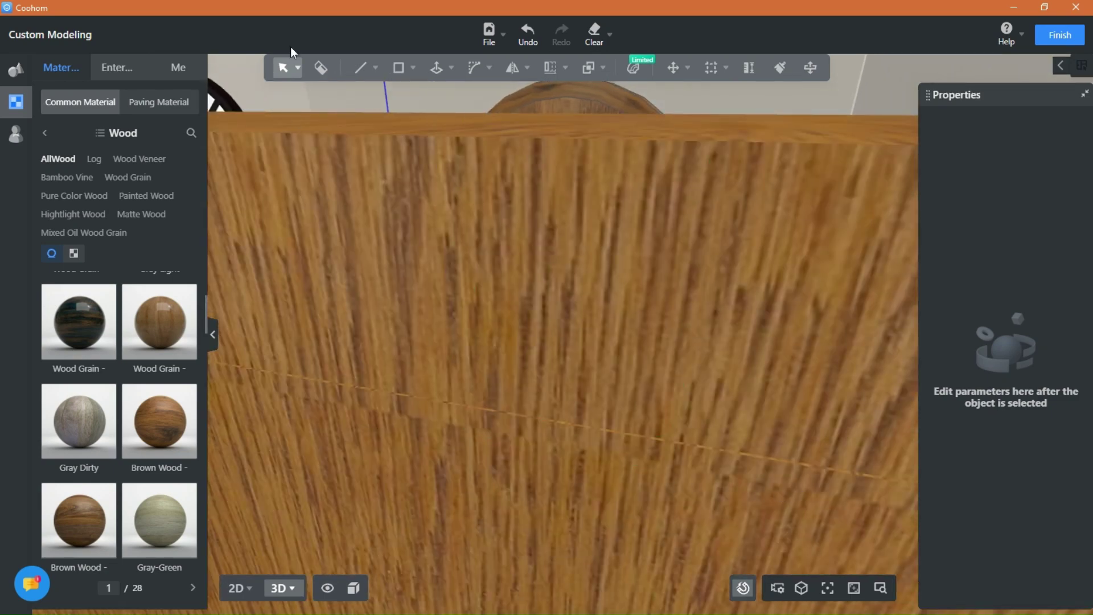
drag(336, 177, 642, 188)
drag(642, 188, 689, 191)
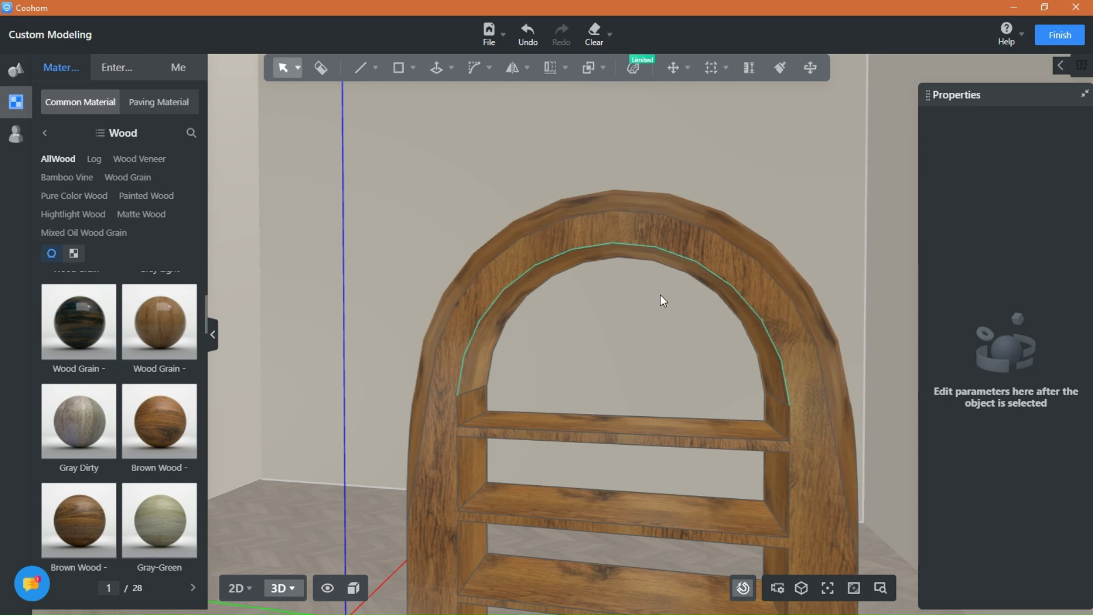
scroll(620, 324, up, 3)
scroll(586, 182, up, 2)
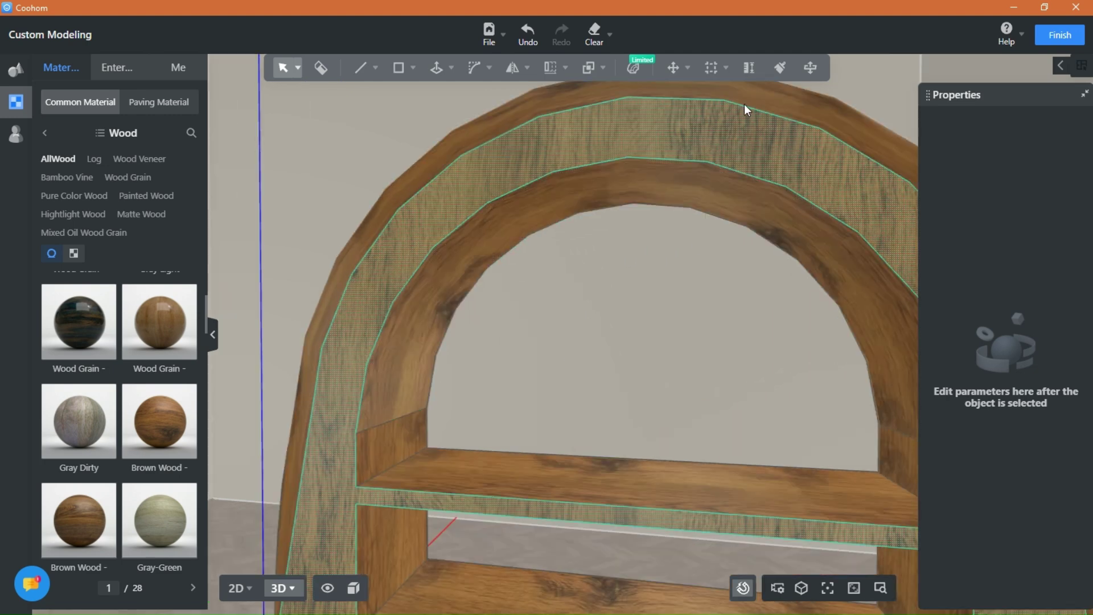
drag(859, 196, 344, 370)
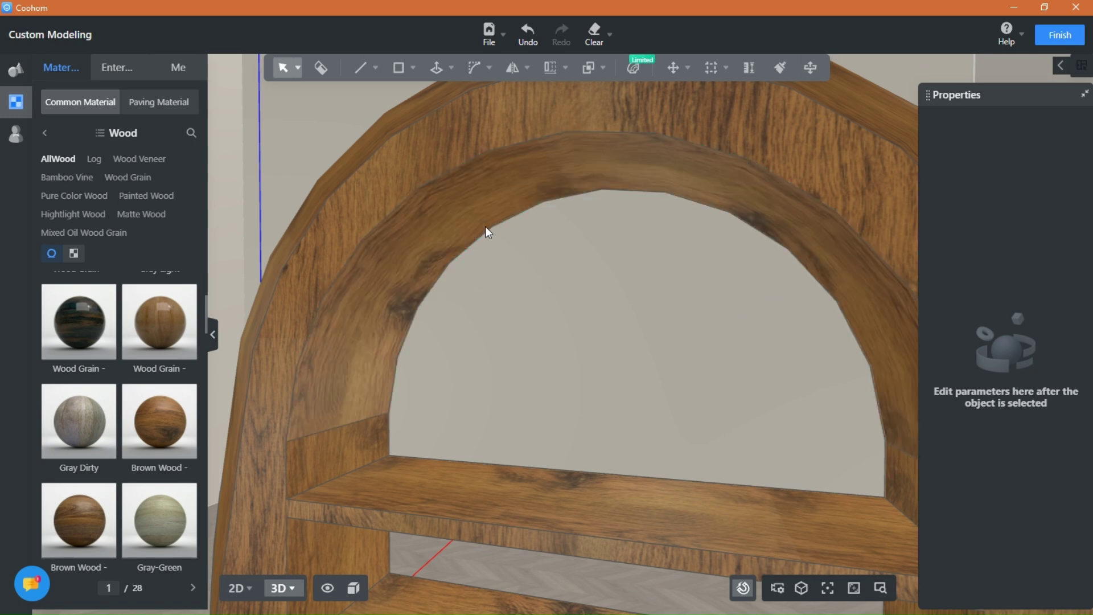
click(445, 69)
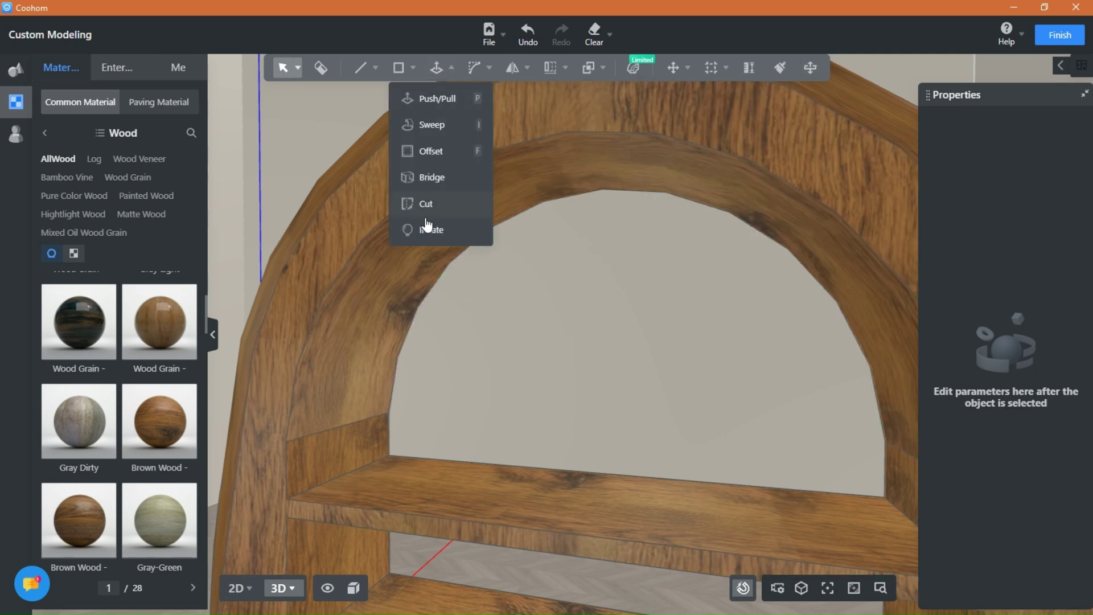
click(426, 203)
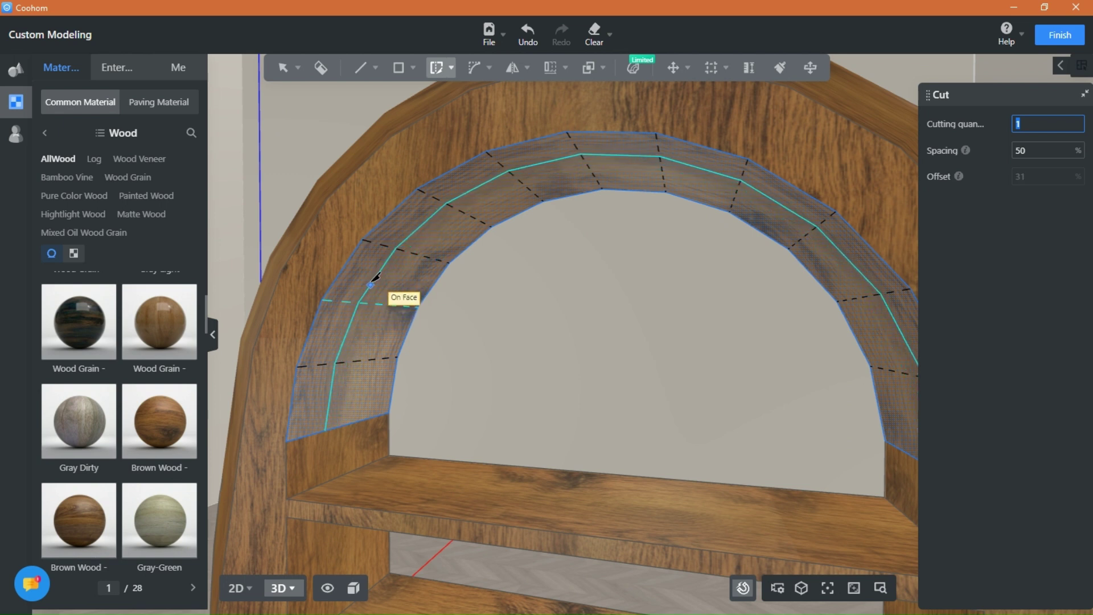
click(373, 281)
middle_drag(449, 289, 476, 289)
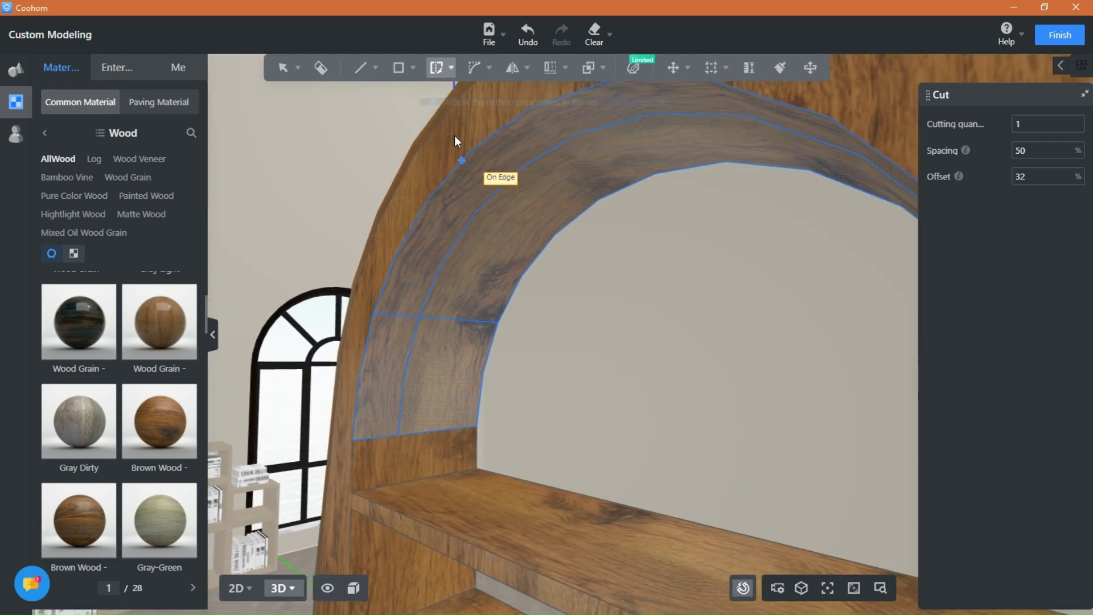
click(445, 72)
click(441, 205)
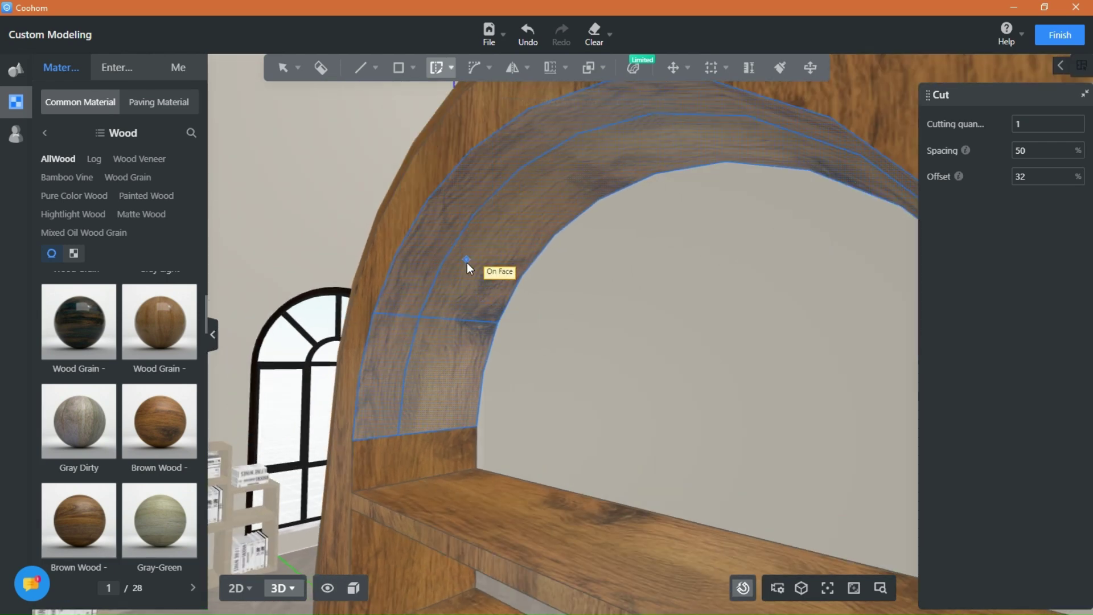
click(518, 291)
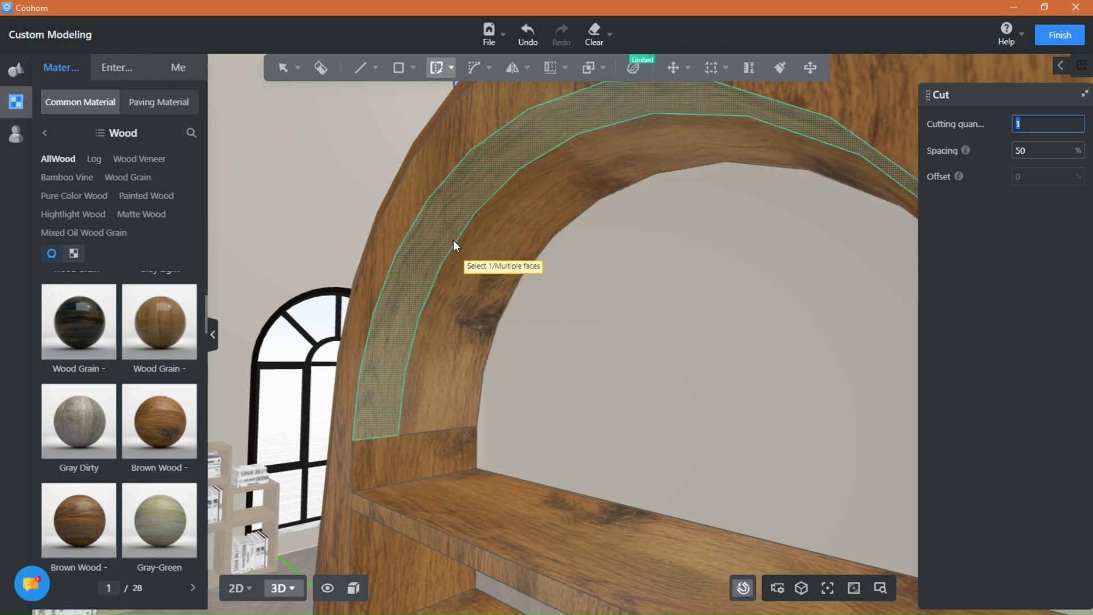
- Cut the wider inner face of the arch once along its length, close to the previous cut, to form a narrow strip
click(450, 68)
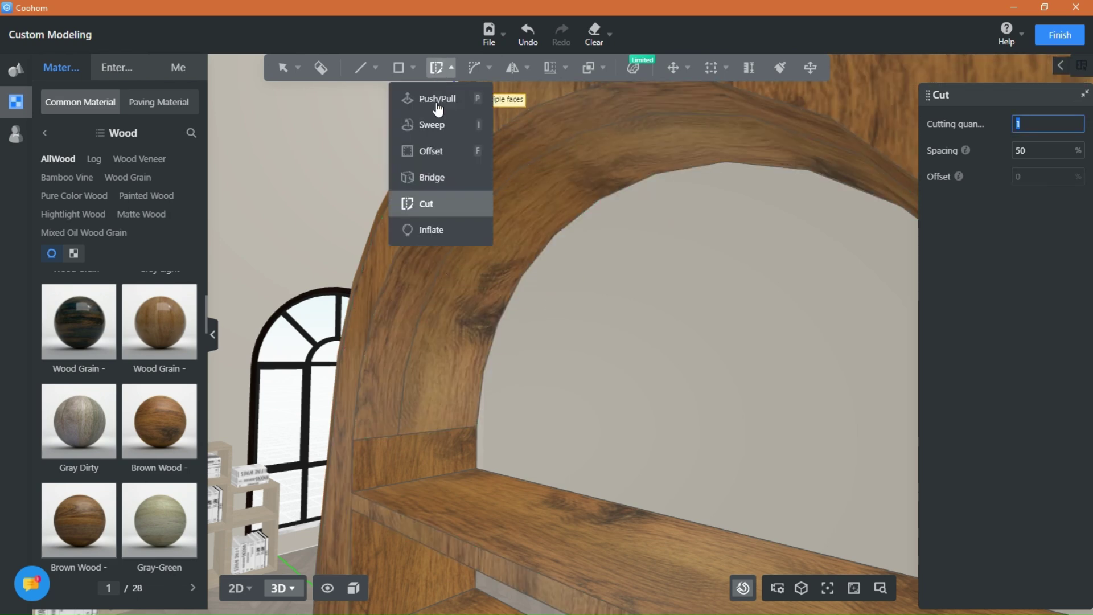
click(437, 207)
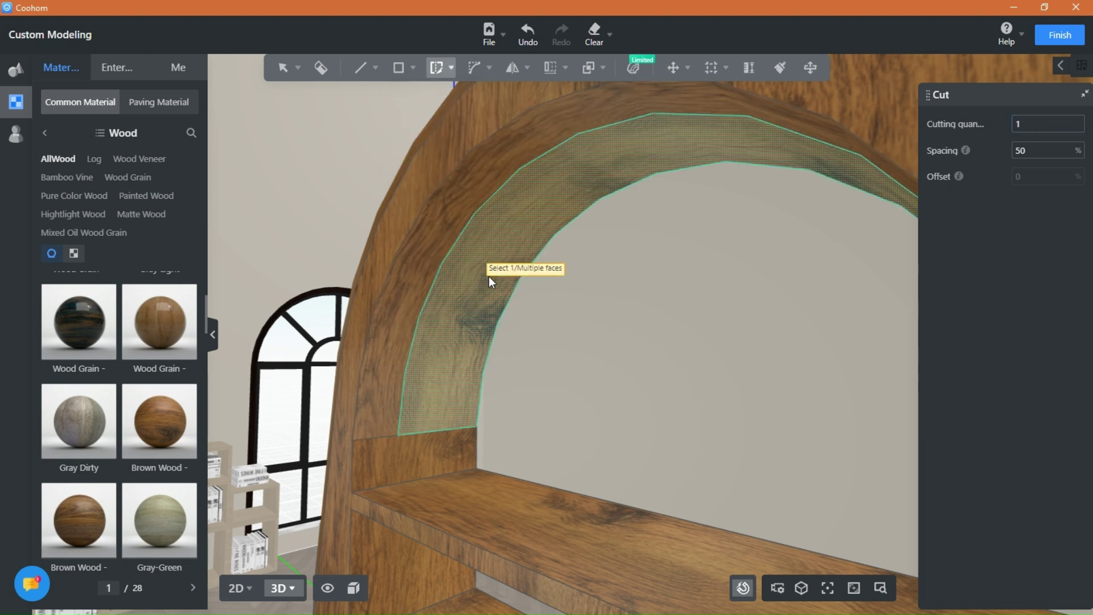
click(520, 279)
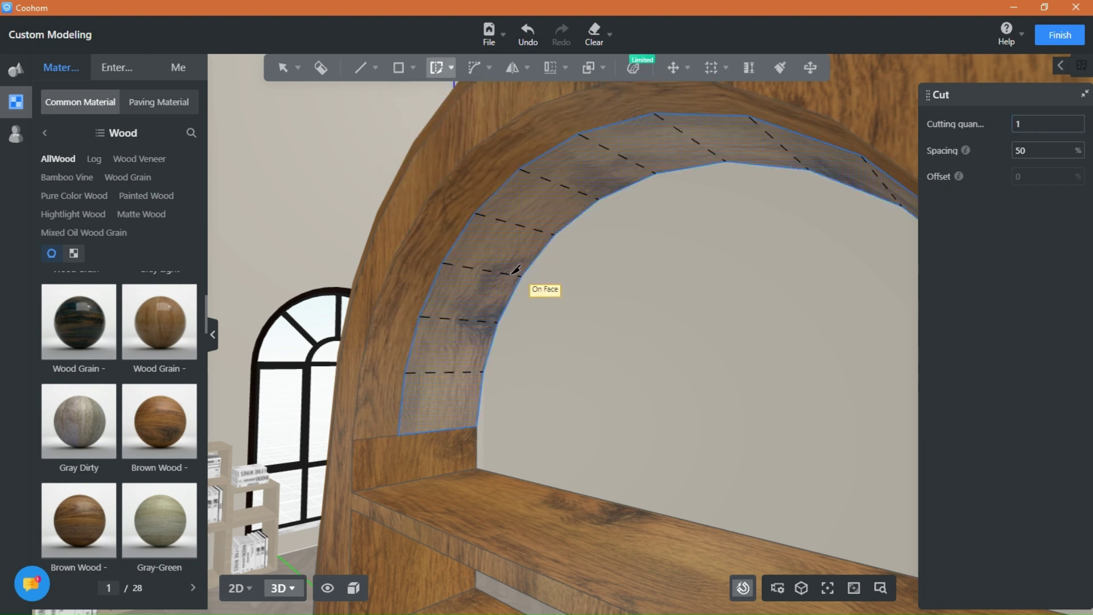
click(456, 277)
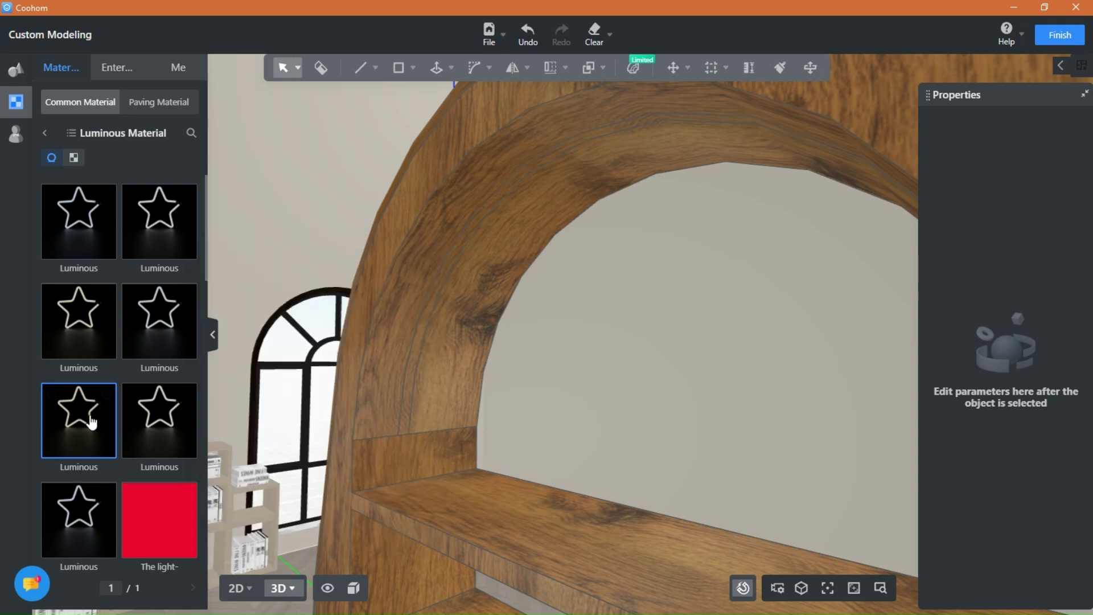
- Apply a warm-white material from the Luminous Material category to the narrow strip inside the arch
click(89, 415)
click(439, 291)
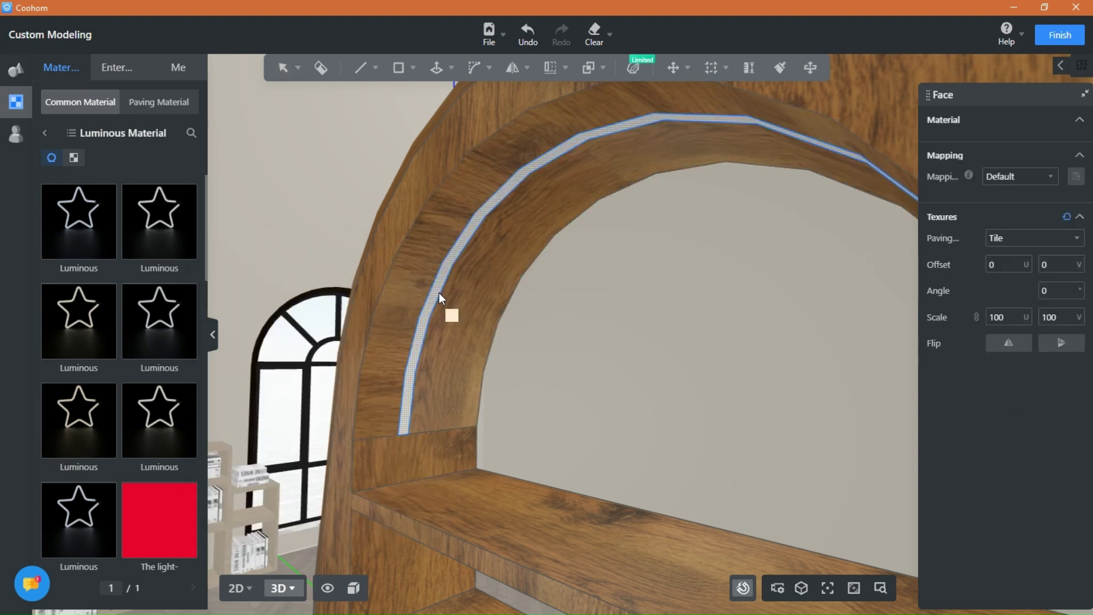
click(526, 405)
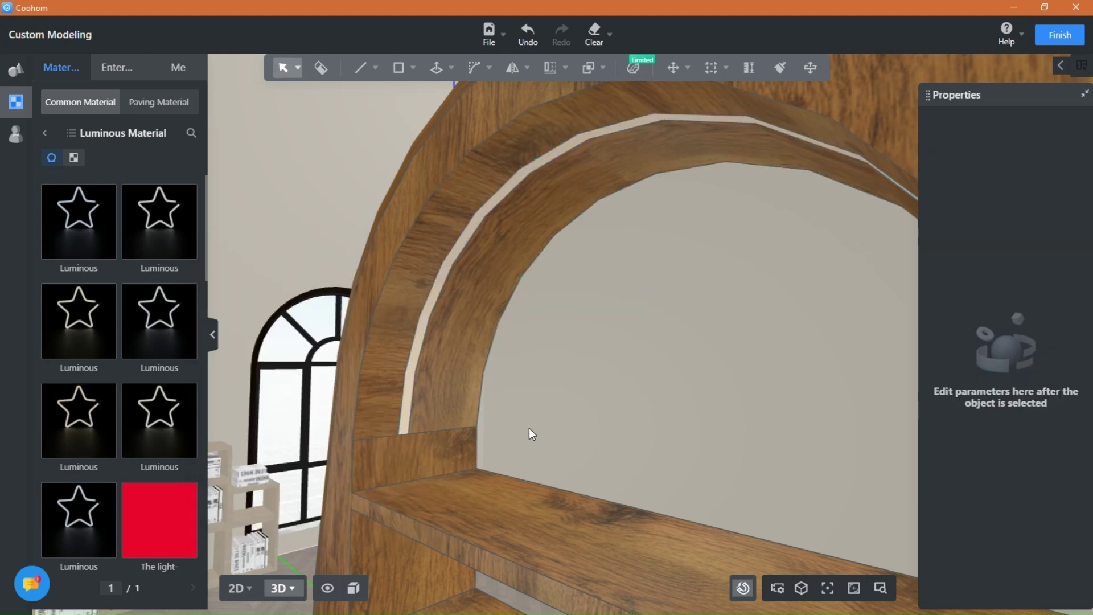
- Place the Ornamental books model at the arched bookshelf and raise it to 1.288 m above the floor
middle_drag(607, 340, 613, 362)
right_drag(680, 462, 663, 407)
scroll(663, 408, down, 6)
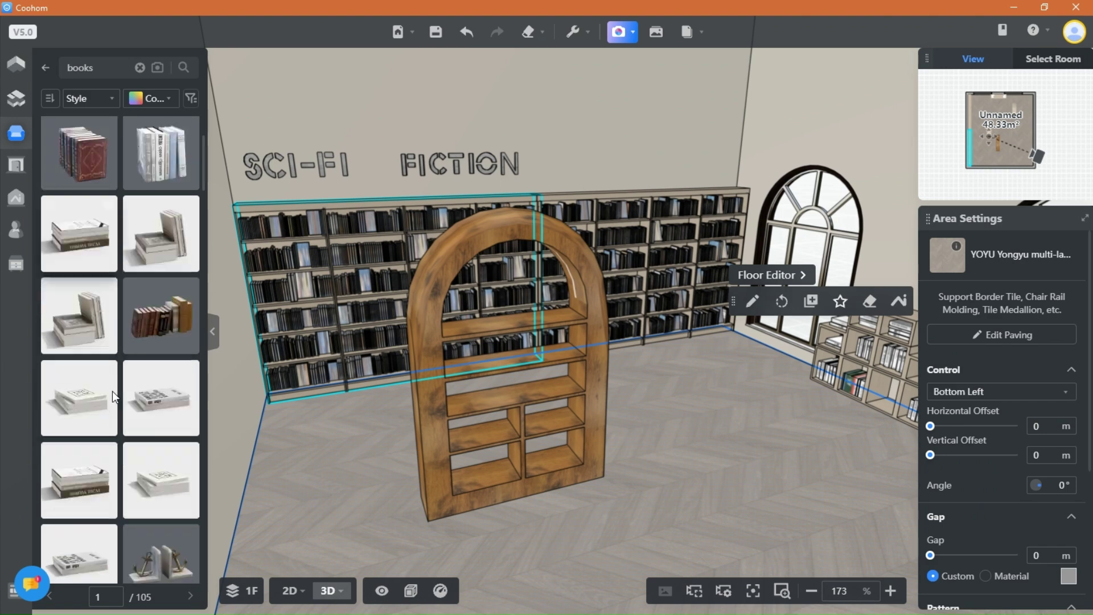
scroll(671, 529, up, 5)
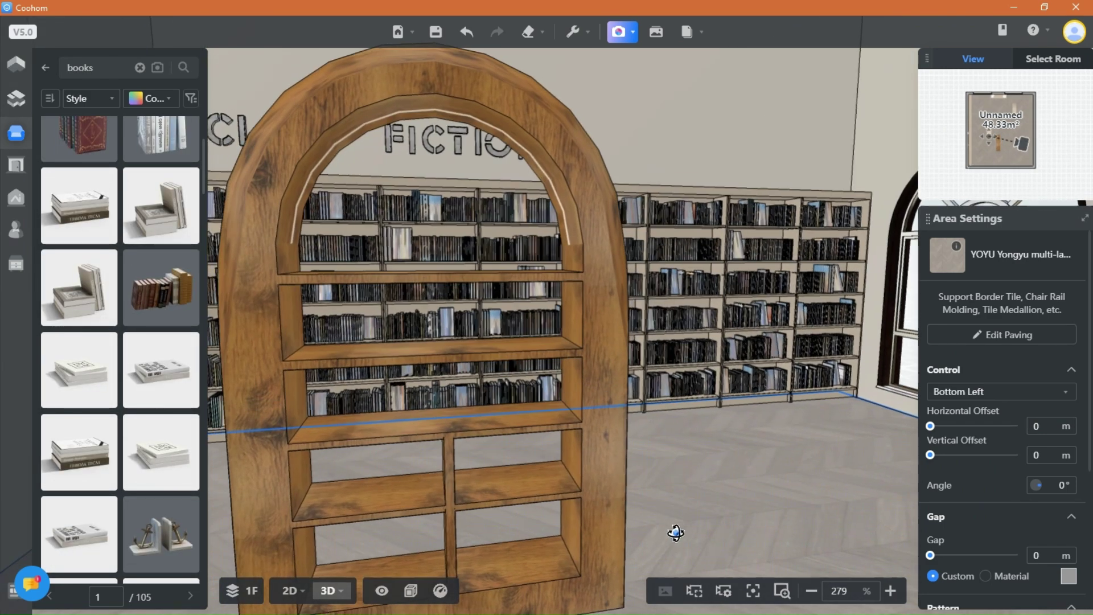
click(161, 288)
click(544, 546)
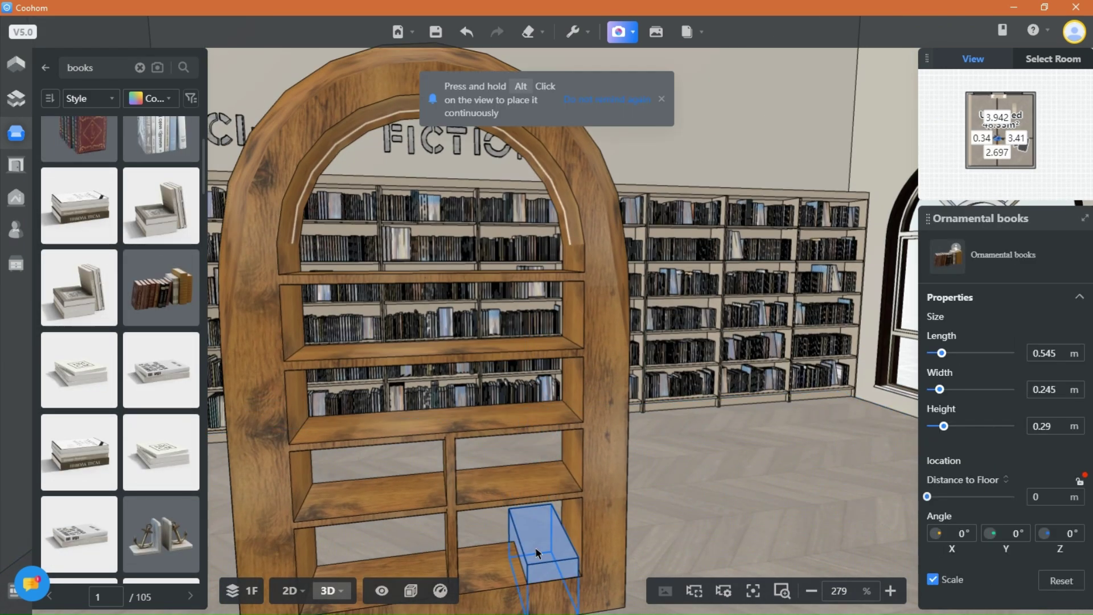
drag(543, 463, 544, 274)
- Shift the ornamental books into place on the shelf beside the bookshelf's side panel and dismiss the single-item match suggestions
scroll(547, 279, up, 5)
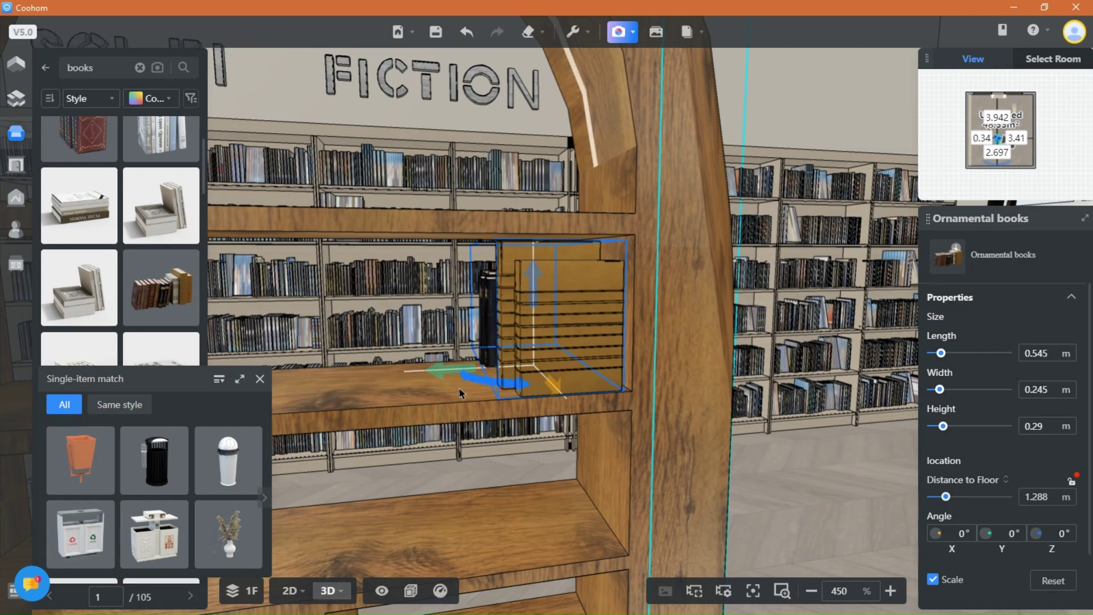
drag(606, 381, 632, 380)
drag(464, 371, 431, 455)
right_drag(547, 427, 644, 491)
drag(593, 481, 617, 511)
drag(475, 485, 464, 487)
drag(815, 510, 797, 541)
click(260, 378)
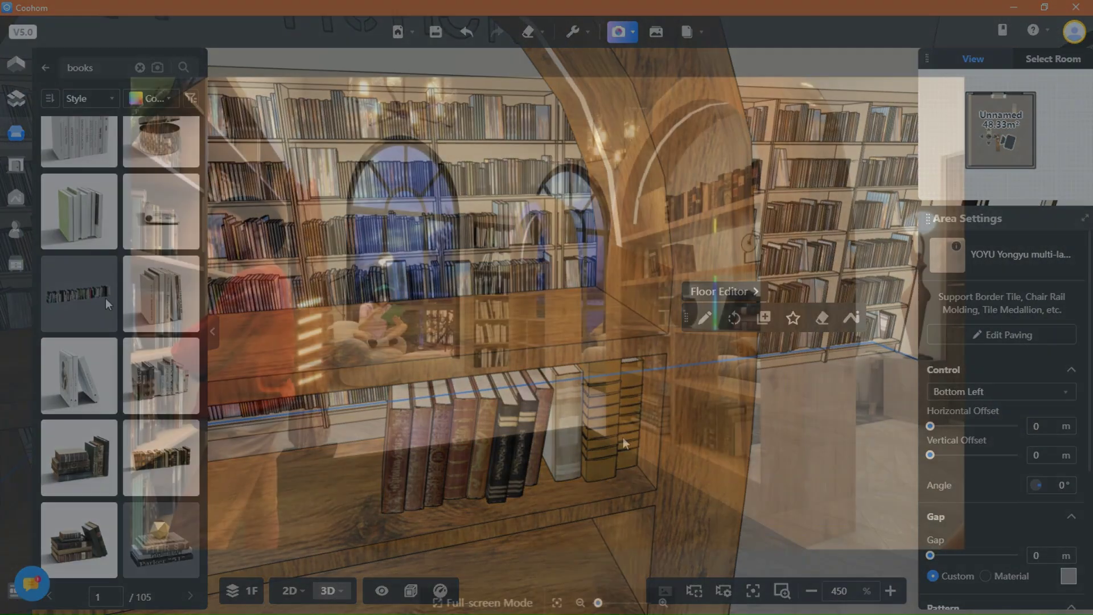